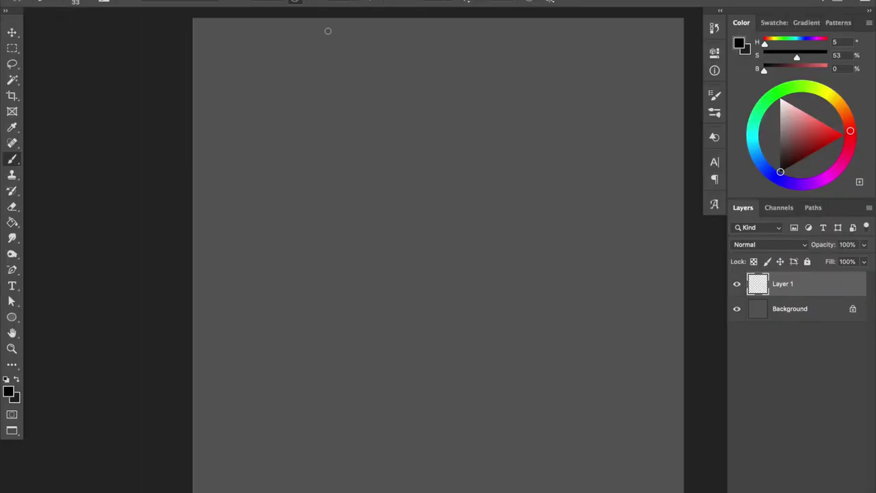
Step: Paint a first dark curved stroke in black on the grey canvas
{"action": "left_click_drag", "start_coordinate": [304, 125], "coordinate": [333, 264]}
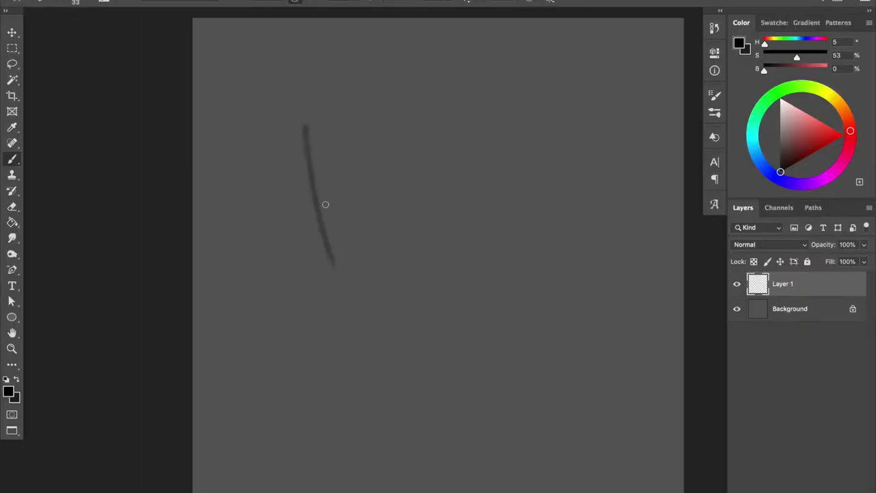
Step: Sketch a rough bald head and face with eye sockets, nose and mouth, erasing parts to lighten them
{"action": "mouse_move", "coordinate": [310, 152]}
{"action": "left_mouse_down"}
{"action": "mouse_move", "coordinate": [432, 129]}
{"action": "mouse_move", "coordinate": [350, 305]}
{"action": "mouse_move", "coordinate": [438, 89]}
{"action": "mouse_move", "coordinate": [356, 180]}
{"action": "mouse_move", "coordinate": [395, 199]}
{"action": "mouse_move", "coordinate": [388, 254]}
{"action": "mouse_move", "coordinate": [404, 225]}
{"action": "mouse_move", "coordinate": [425, 230]}
{"action": "mouse_move", "coordinate": [381, 209]}
{"action": "mouse_move", "coordinate": [376, 185]}
{"action": "mouse_move", "coordinate": [355, 249]}
{"action": "mouse_move", "coordinate": [362, 268]}
{"action": "mouse_move", "coordinate": [407, 290]}
{"action": "mouse_move", "coordinate": [338, 233]}
{"action": "mouse_move", "coordinate": [418, 381]}
{"action": "mouse_move", "coordinate": [383, 264]}
{"action": "mouse_move", "coordinate": [404, 358]}
{"action": "mouse_move", "coordinate": [305, 182]}
{"action": "mouse_move", "coordinate": [427, 200]}
{"action": "mouse_move", "coordinate": [348, 102]}
{"action": "mouse_move", "coordinate": [388, 189]}
{"action": "mouse_move", "coordinate": [408, 190]}
{"action": "mouse_move", "coordinate": [369, 162]}
{"action": "mouse_move", "coordinate": [415, 172]}
{"action": "mouse_move", "coordinate": [397, 227]}
{"action": "mouse_move", "coordinate": [417, 172]}
{"action": "mouse_move", "coordinate": [406, 210]}
{"action": "mouse_move", "coordinate": [386, 196]}
{"action": "mouse_move", "coordinate": [397, 205]}
{"action": "mouse_move", "coordinate": [388, 253]}
{"action": "mouse_move", "coordinate": [400, 252]}
{"action": "mouse_move", "coordinate": [405, 240]}
{"action": "left_mouse_up"}
{"action": "key", "text": "e"}
{"action": "key", "text": "b"}
{"action": "key", "text": "e"}
Step: Shrink the face sketch to about two-thirds size, move it up and right, and tilt it slightly
{"action": "key", "text": "b"}
{"action": "key", "text": "ctrl+t"}
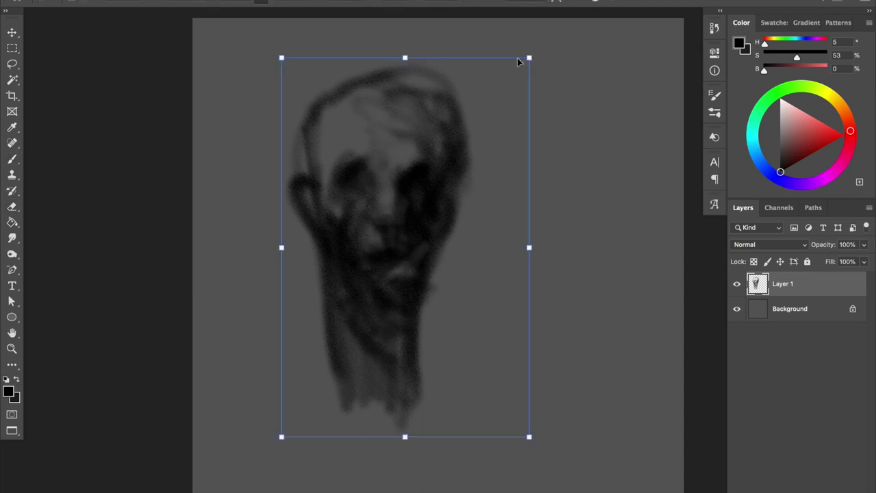
{"action": "left_click_drag", "start_coordinate": [527, 57], "coordinate": [442, 189]}
{"action": "key", "text": "Return"}
{"action": "mouse_move", "coordinate": [389, 260]}
{"action": "left_mouse_down"}
{"action": "mouse_move", "coordinate": [398, 176]}
{"action": "mouse_move", "coordinate": [433, 181]}
{"action": "left_mouse_up"}
{"action": "key", "text": "ctrl+t"}
{"action": "key", "text": "Return"}
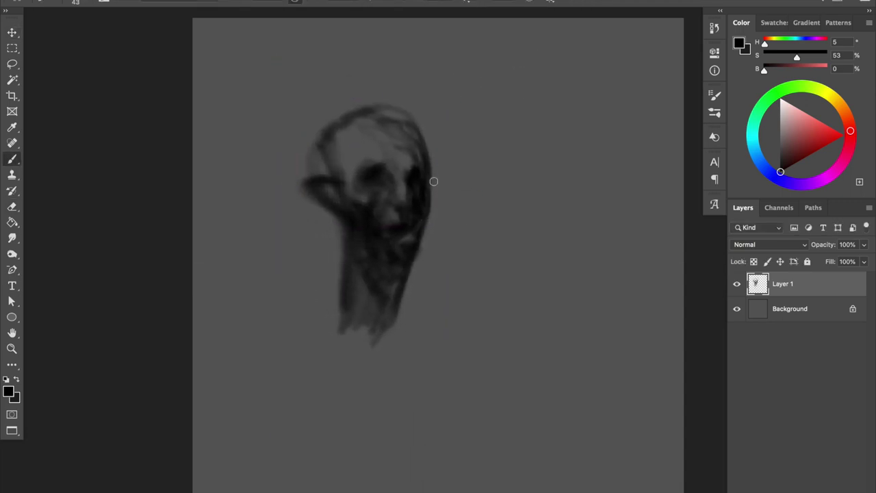
Step: Arch dark hair strokes over the top of the head, lighten some strands, and line the right side
{"action": "left_click_drag", "start_coordinate": [375, 107], "coordinate": [409, 101]}
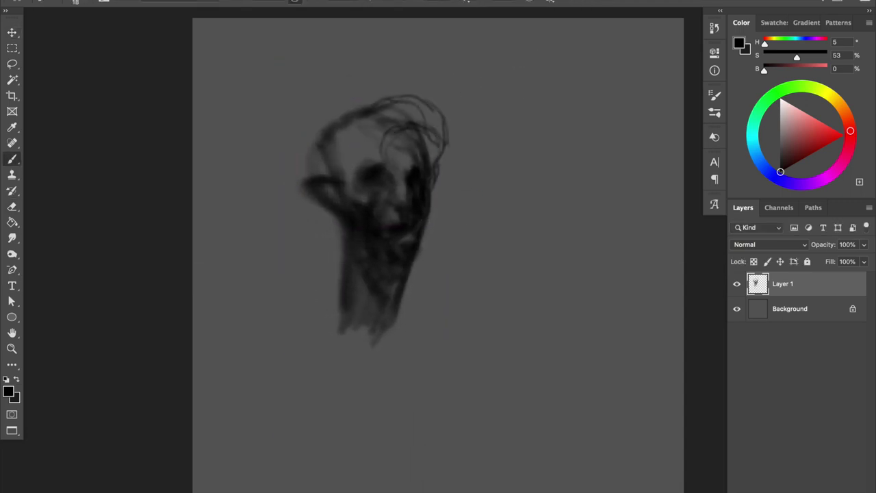
{"action": "left_click_drag", "start_coordinate": [441, 128], "coordinate": [341, 130]}
{"action": "left_click_drag", "start_coordinate": [442, 140], "coordinate": [440, 99]}
{"action": "key", "text": "e"}
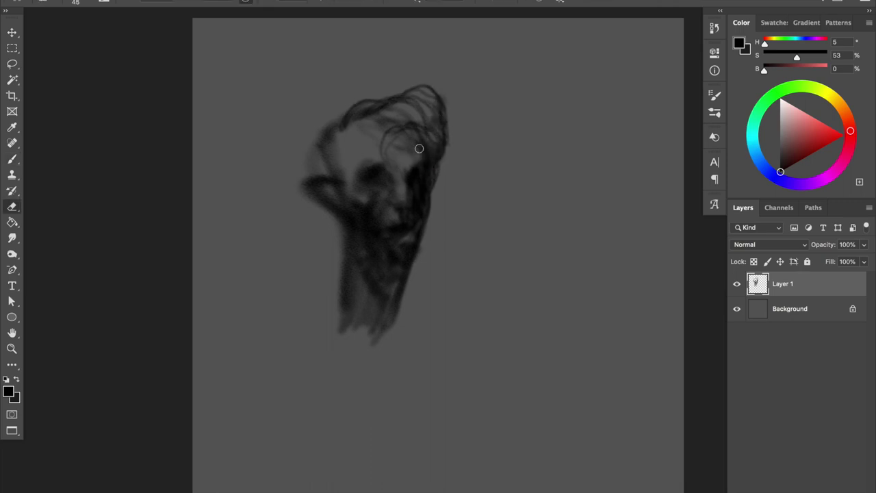
{"action": "left_click_drag", "start_coordinate": [417, 147], "coordinate": [341, 135]}
{"action": "key", "text": "b"}
{"action": "left_click_drag", "start_coordinate": [445, 136], "coordinate": [440, 156]}
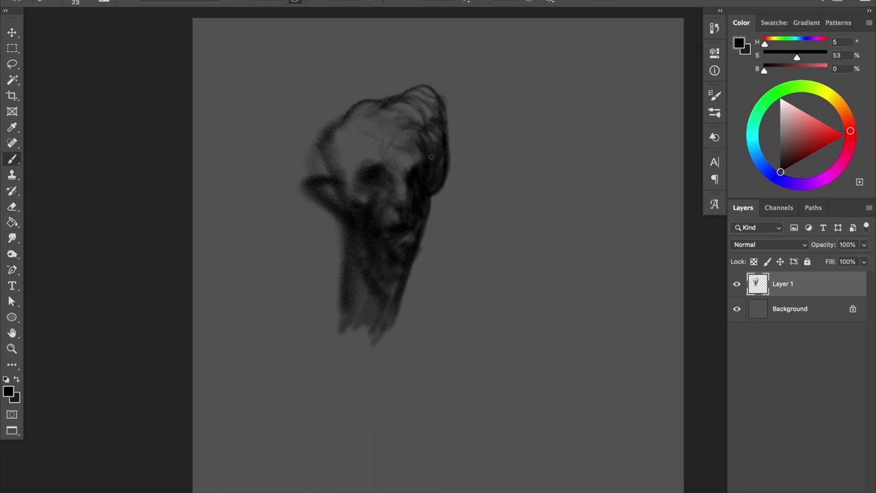
Step: Darken the right jaw line and strengthen the head's right and top outline
{"action": "key", "text": "e"}
{"action": "key", "text": "b"}
{"action": "mouse_move", "coordinate": [416, 184]}
{"action": "left_mouse_down"}
{"action": "mouse_move", "coordinate": [427, 253]}
{"action": "mouse_move", "coordinate": [432, 235]}
{"action": "left_mouse_up"}
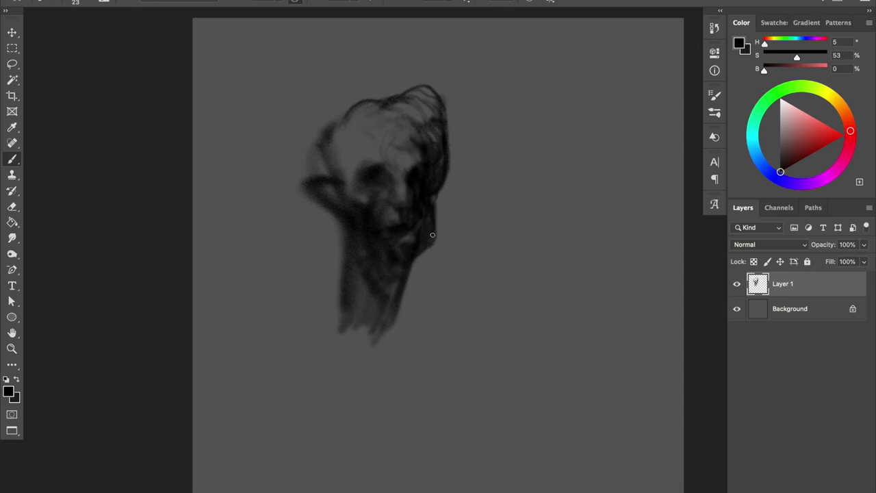
{"action": "left_click_drag", "start_coordinate": [448, 141], "coordinate": [438, 205]}
Step: Erase to lighten the forehead and the faint strokes on the left cheek
{"action": "key", "text": "e"}
{"action": "mouse_move", "coordinate": [321, 154]}
{"action": "left_mouse_down"}
{"action": "mouse_move", "coordinate": [438, 86]}
{"action": "mouse_move", "coordinate": [371, 124]}
{"action": "left_mouse_up"}
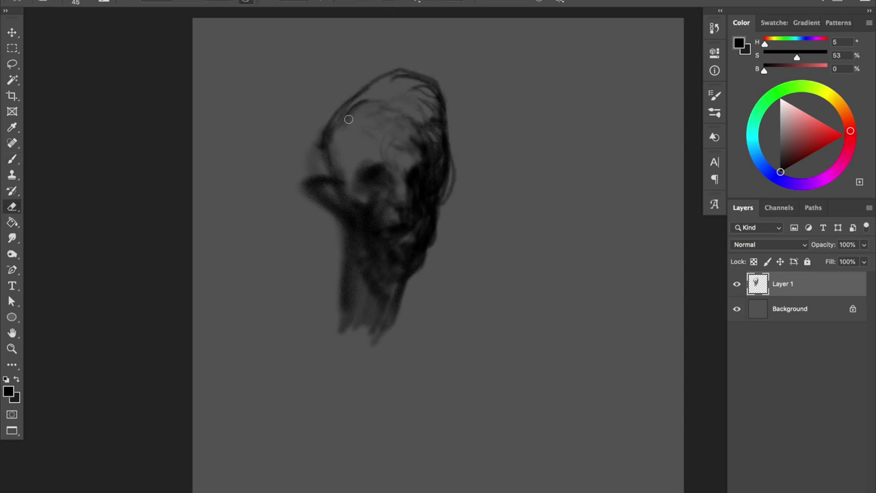
{"action": "left_click_drag", "start_coordinate": [316, 158], "coordinate": [353, 108]}
{"action": "key", "text": "b"}
Step: Add dark strokes near the hair, adjusting brush and eraser sizes
{"action": "left_click_drag", "start_coordinate": [376, 147], "coordinate": [416, 134]}
{"action": "key", "text": "e"}
{"action": "key", "text": "b"}
{"action": "key", "text": "e"}
{"action": "key", "text": "b"}
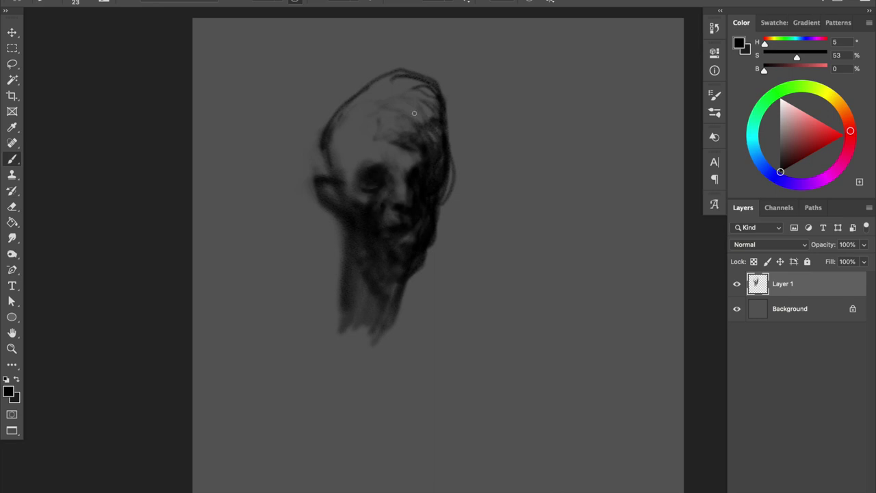
{"action": "key", "text": "e"}
Step: Rework the hair on the head's upper right and sketch a shoulder line below the head
{"action": "left_click_drag", "start_coordinate": [438, 122], "coordinate": [410, 147]}
{"action": "key", "text": "b"}
{"action": "left_click_drag", "start_coordinate": [436, 103], "coordinate": [419, 130]}
{"action": "key", "text": "e"}
{"action": "key", "text": "b"}
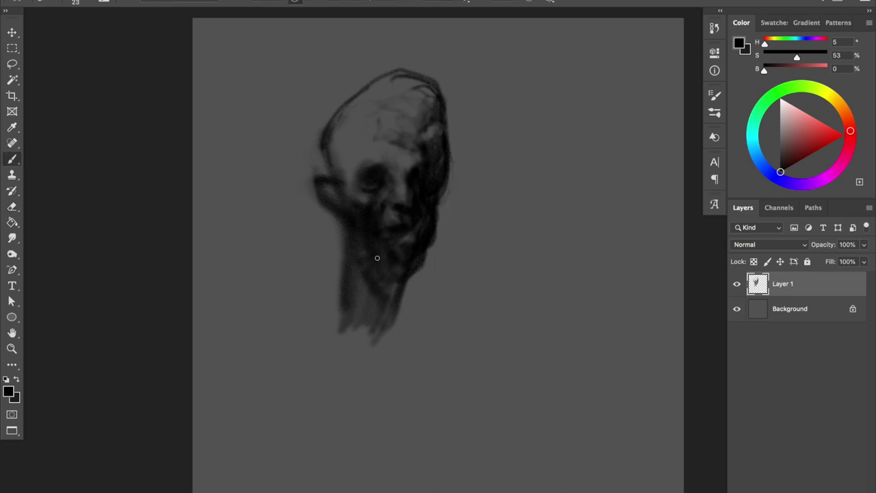
{"action": "left_click_drag", "start_coordinate": [342, 245], "coordinate": [356, 428]}
Step: Sketch the shoulder, collarbone, chest and arm lines below the head
{"action": "left_click_drag", "start_coordinate": [390, 343], "coordinate": [359, 414]}
{"action": "left_click_drag", "start_coordinate": [421, 263], "coordinate": [493, 380]}
{"action": "left_click_drag", "start_coordinate": [494, 343], "coordinate": [494, 413]}
{"action": "left_click_drag", "start_coordinate": [465, 375], "coordinate": [294, 438]}
{"action": "left_click_drag", "start_coordinate": [322, 373], "coordinate": [267, 435]}
{"action": "left_click_drag", "start_coordinate": [253, 308], "coordinate": [246, 452]}
{"action": "left_click_drag", "start_coordinate": [260, 400], "coordinate": [335, 373]}
{"action": "left_click_drag", "start_coordinate": [462, 390], "coordinate": [455, 490]}
{"action": "left_click_drag", "start_coordinate": [493, 383], "coordinate": [490, 436]}
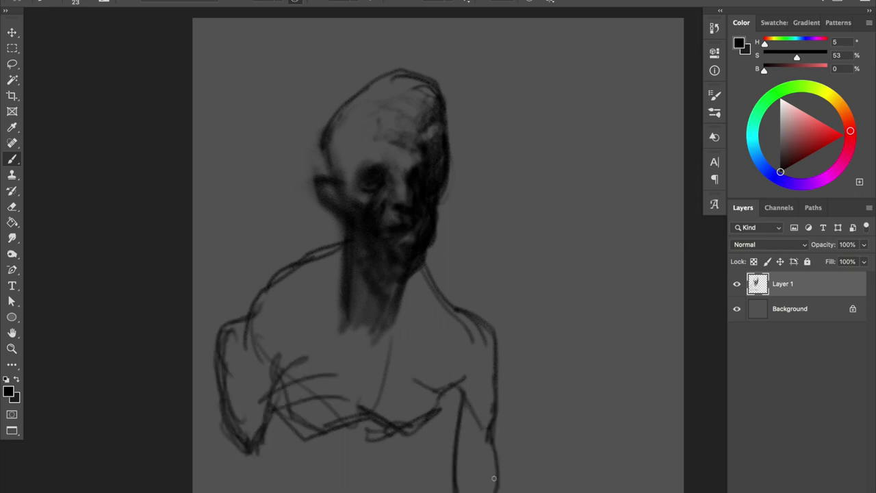
Step: With a larger brush, shade the neck, upper chest and shoulders dark
{"action": "key", "text": "bracketright"}
{"action": "key", "text": "bracketright"}
{"action": "key", "text": "bracketright"}
{"action": "left_click_drag", "start_coordinate": [368, 252], "coordinate": [371, 346]}
{"action": "left_click_drag", "start_coordinate": [384, 288], "coordinate": [376, 356]}
{"action": "left_click_drag", "start_coordinate": [414, 291], "coordinate": [403, 356]}
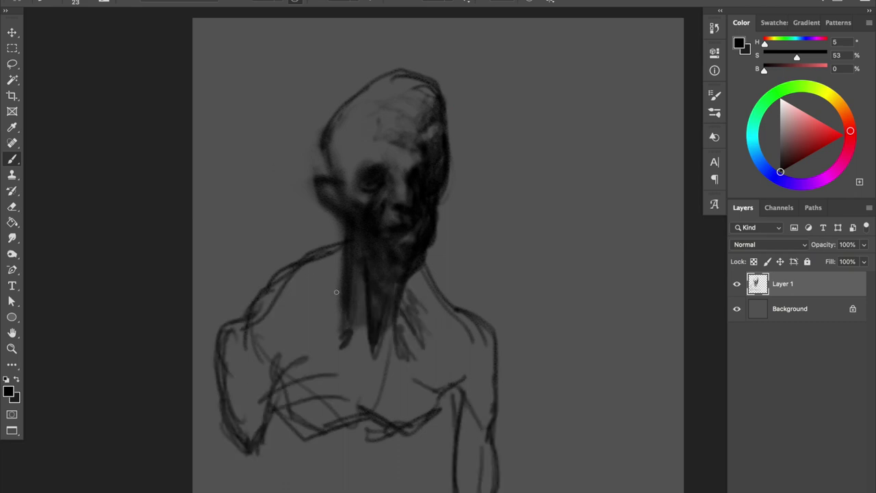
{"action": "left_click_drag", "start_coordinate": [343, 280], "coordinate": [305, 313]}
{"action": "mouse_move", "coordinate": [403, 294]}
{"action": "left_mouse_down"}
{"action": "mouse_move", "coordinate": [464, 417]}
{"action": "mouse_move", "coordinate": [339, 416]}
{"action": "left_mouse_up"}
{"action": "left_click_drag", "start_coordinate": [280, 373], "coordinate": [236, 431]}
{"action": "mouse_move", "coordinate": [411, 270]}
{"action": "left_mouse_down"}
{"action": "mouse_move", "coordinate": [438, 306]}
{"action": "mouse_move", "coordinate": [411, 388]}
{"action": "mouse_move", "coordinate": [302, 407]}
{"action": "left_mouse_up"}
Step: With a finer brush, add sketch lines on the left chest, right shoulder, neck and arm
{"action": "key", "text": "e"}
{"action": "key", "text": "b"}
{"action": "key", "text": "e"}
{"action": "key", "text": "b"}
{"action": "key", "text": "e"}
{"action": "key", "text": "b"}
{"action": "left_click_drag", "start_coordinate": [255, 325], "coordinate": [305, 345]}
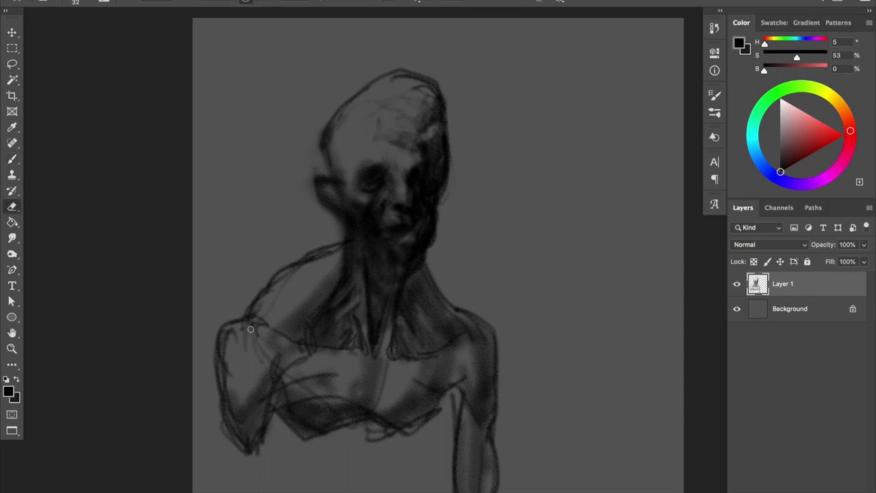
{"action": "left_click_drag", "start_coordinate": [436, 347], "coordinate": [460, 381]}
{"action": "mouse_move", "coordinate": [477, 483]}
{"action": "left_mouse_down"}
{"action": "mouse_move", "coordinate": [411, 280]}
{"action": "mouse_move", "coordinate": [434, 313]}
{"action": "left_mouse_up"}
Step: Lighten strokes near the neck and refine the neck folds, alternating eraser and brush
{"action": "key", "text": "e"}
{"action": "mouse_move", "coordinate": [403, 288]}
{"action": "left_mouse_down"}
{"action": "mouse_move", "coordinate": [381, 270]}
{"action": "mouse_move", "coordinate": [374, 314]}
{"action": "mouse_move", "coordinate": [405, 319]}
{"action": "left_mouse_up"}
{"action": "key", "text": "e"}
{"action": "key", "text": "b"}
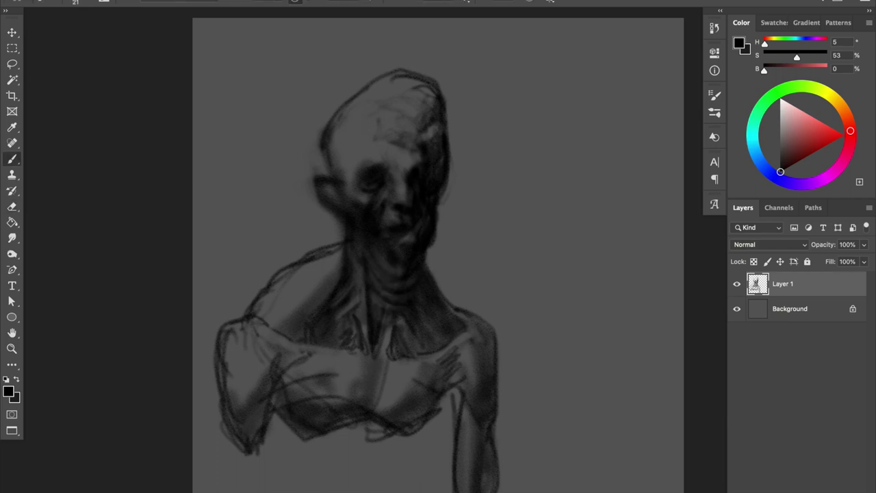
{"action": "key", "text": "e"}
{"action": "key", "text": "b"}
{"action": "key", "text": "e"}
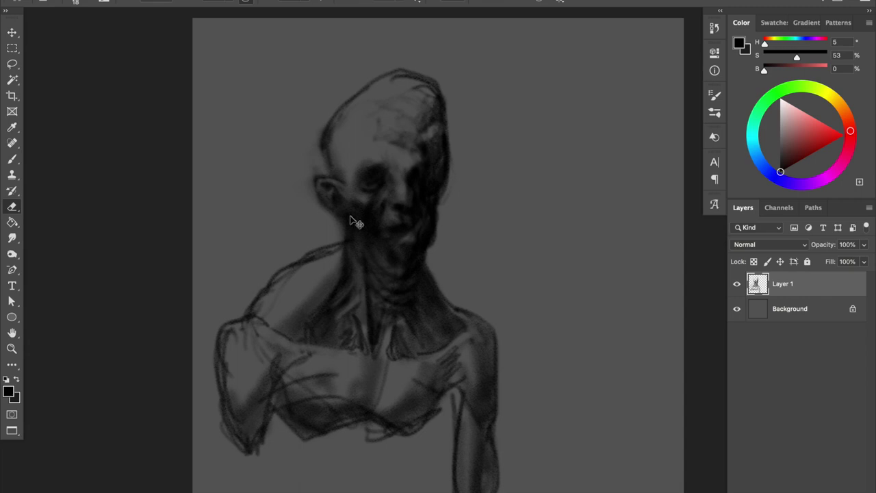
{"action": "key", "text": "b"}
Step: Finish cleanup strokes, then mirror the view horizontally to check the bust
{"action": "key", "text": "e"}
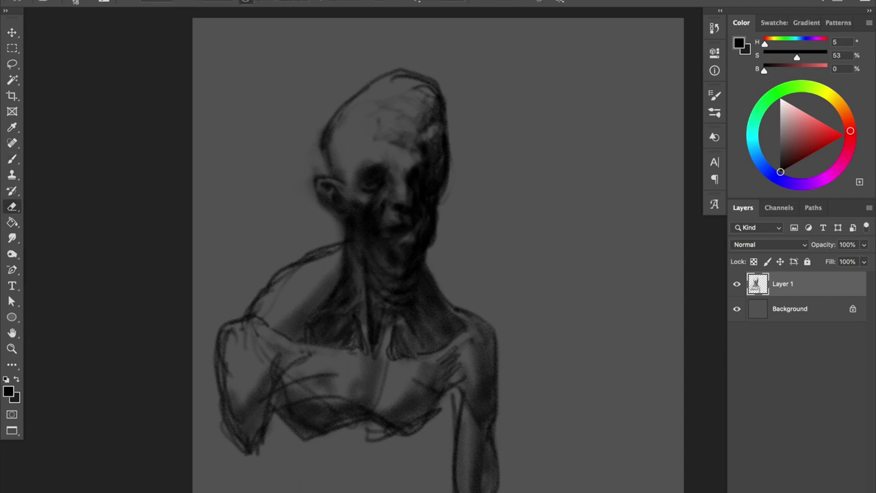
{"action": "key", "text": "b"}
{"action": "key", "text": "e"}
{"action": "key", "text": "b"}
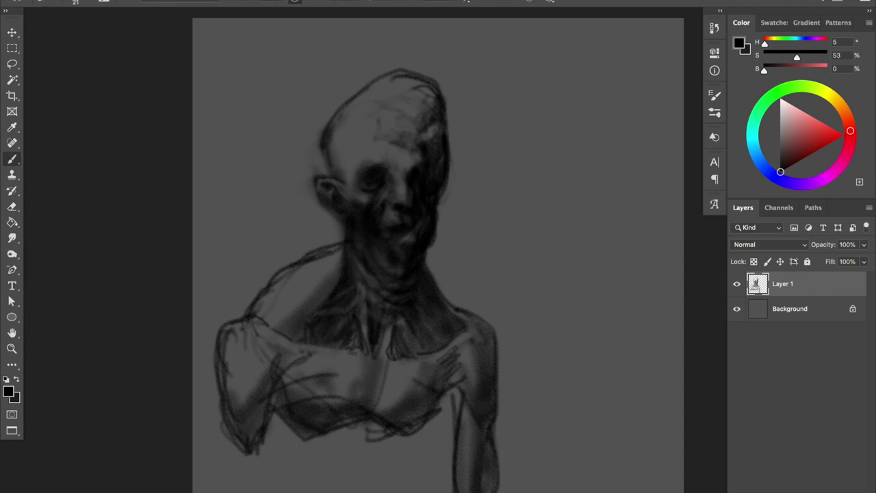
{"action": "key", "text": "e"}
{"action": "key", "text": "b"}
{"action": "key", "text": "ctrl+shift+h"}
{"action": "key", "text": "ctrl+shift+h"}
{"action": "key", "text": "e"}
{"action": "key", "text": "b"}
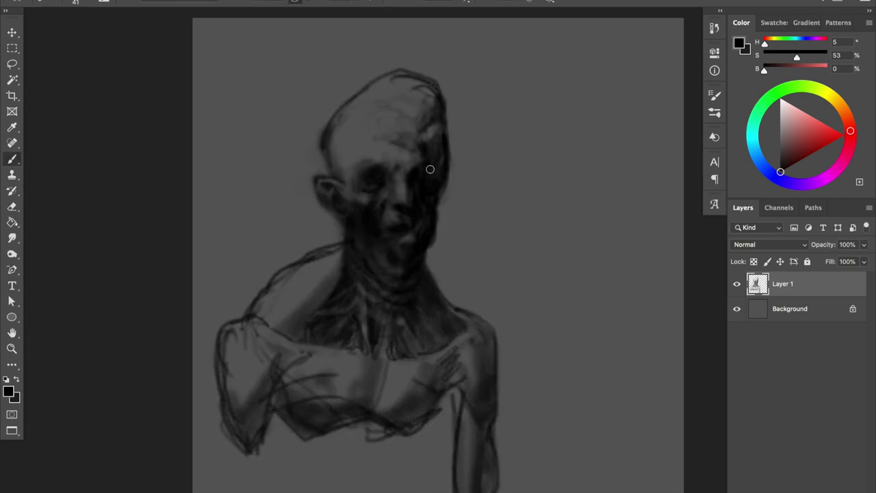
Step: Darken the strokes on the forehead, switching between eraser and brush sizes
{"action": "key", "text": "e"}
{"action": "key", "text": "b"}
{"action": "key", "text": "e"}
{"action": "key", "text": "b"}
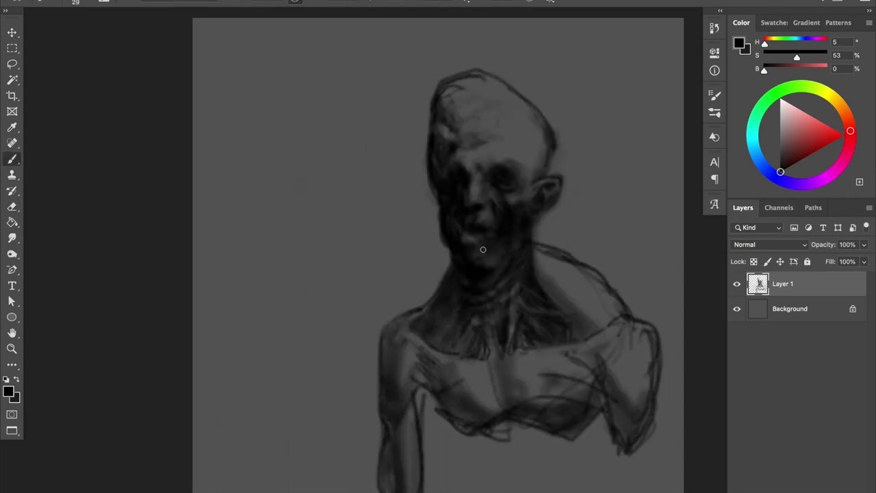
{"action": "key", "text": "e"}
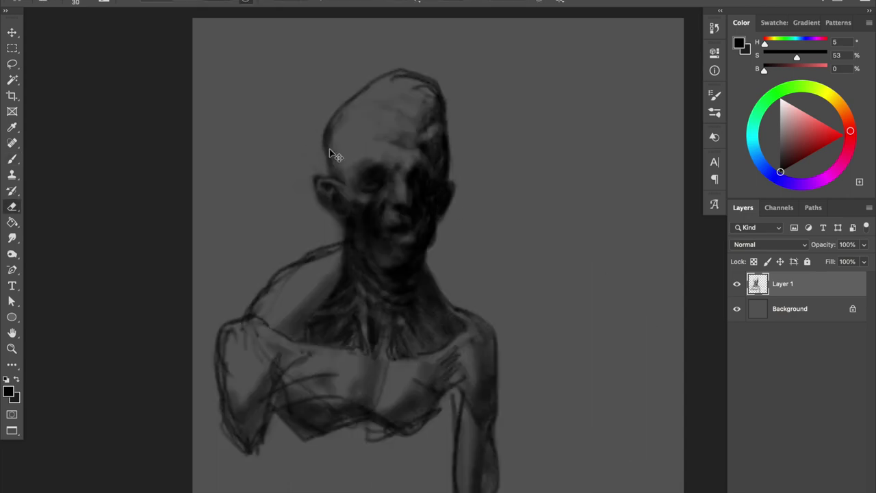
{"action": "left_click_drag", "start_coordinate": [404, 112], "coordinate": [393, 119]}
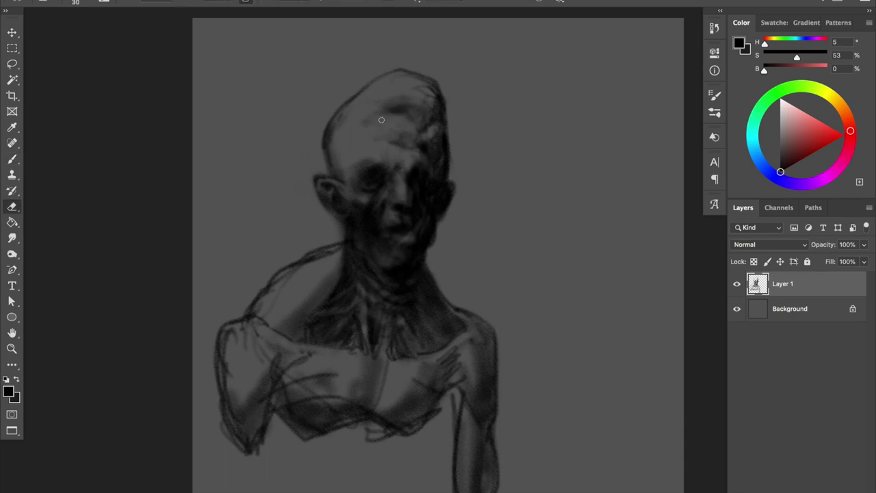
{"action": "key", "text": "b"}
Step: Flip the canvas horizontally, add dark strokes along the lower-left arm, and flip it back
{"action": "key", "text": "e"}
{"action": "key", "text": "b"}
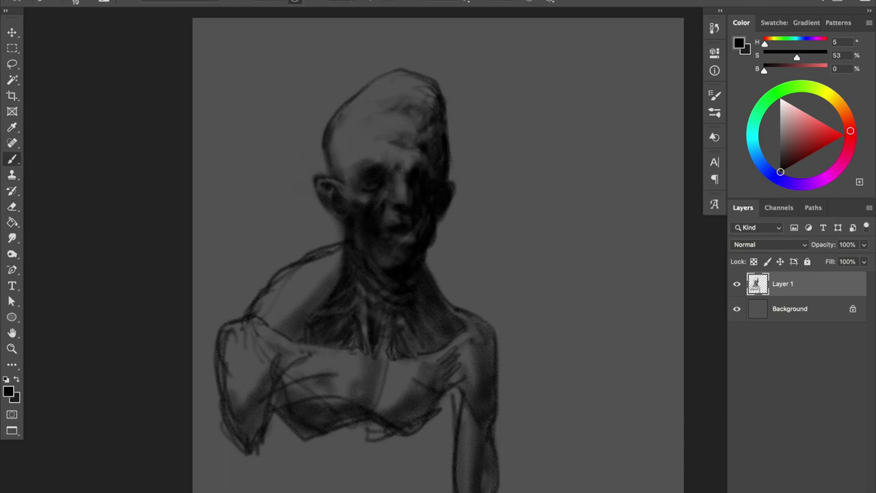
{"action": "key", "text": "e"}
{"action": "key", "text": "b"}
{"action": "key", "text": "e"}
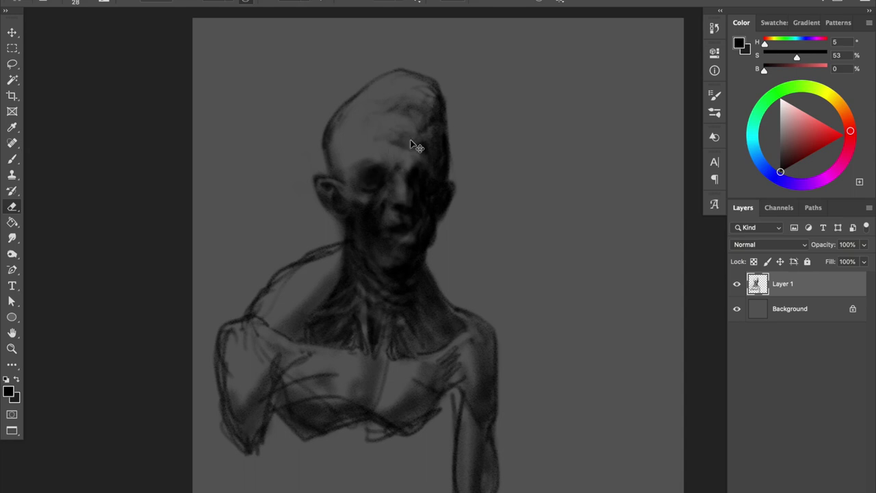
{"action": "key", "text": "b"}
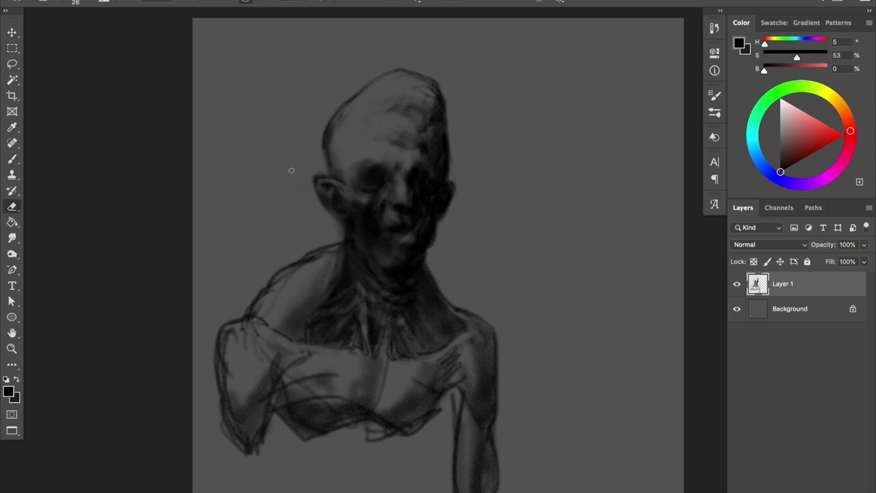
{"action": "key", "text": "h"}
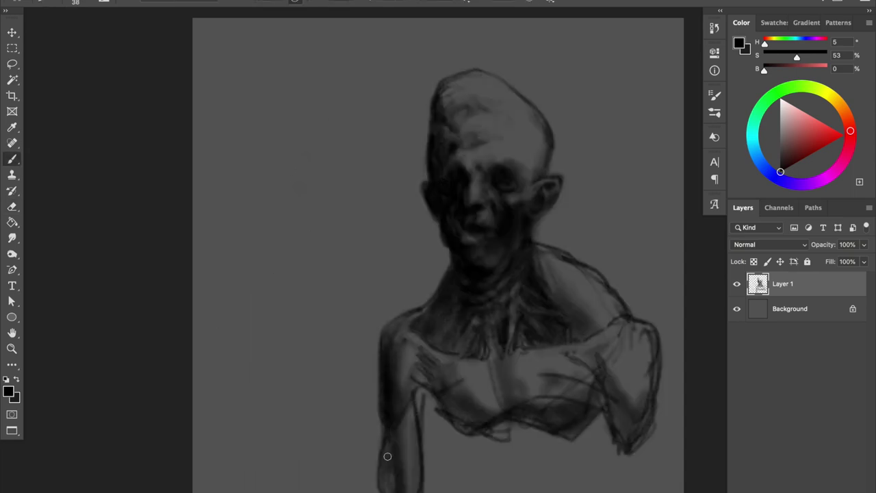
{"action": "left_click_drag", "start_coordinate": [387, 456], "coordinate": [385, 490]}
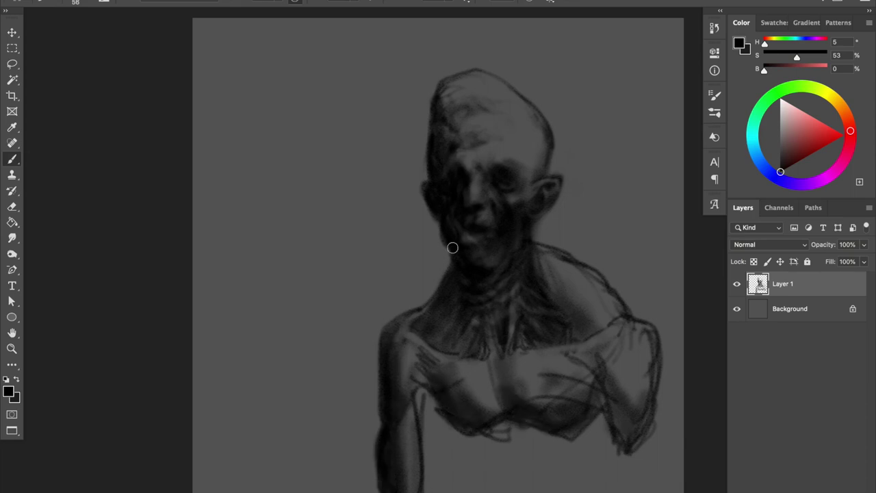
{"action": "key", "text": "h"}
Step: Add strokes on the lower chest and left arm, then lighten the upper chest and collarbones
{"action": "key", "text": "bracketleft"}
{"action": "key", "text": "bracketleft"}
{"action": "key", "text": "bracketleft"}
{"action": "mouse_move", "coordinate": [446, 307]}
{"action": "left_mouse_down"}
{"action": "mouse_move", "coordinate": [363, 399]}
{"action": "mouse_move", "coordinate": [223, 479]}
{"action": "left_mouse_up"}
{"action": "mouse_move", "coordinate": [240, 430]}
{"action": "left_mouse_down"}
{"action": "mouse_move", "coordinate": [264, 490]}
{"action": "mouse_move", "coordinate": [236, 490]}
{"action": "left_mouse_up"}
{"action": "key", "text": "bracketright"}
{"action": "key", "text": "bracketright"}
{"action": "key", "text": "bracketright"}
{"action": "left_click_drag", "start_coordinate": [332, 442], "coordinate": [402, 431]}
{"action": "key", "text": "e"}
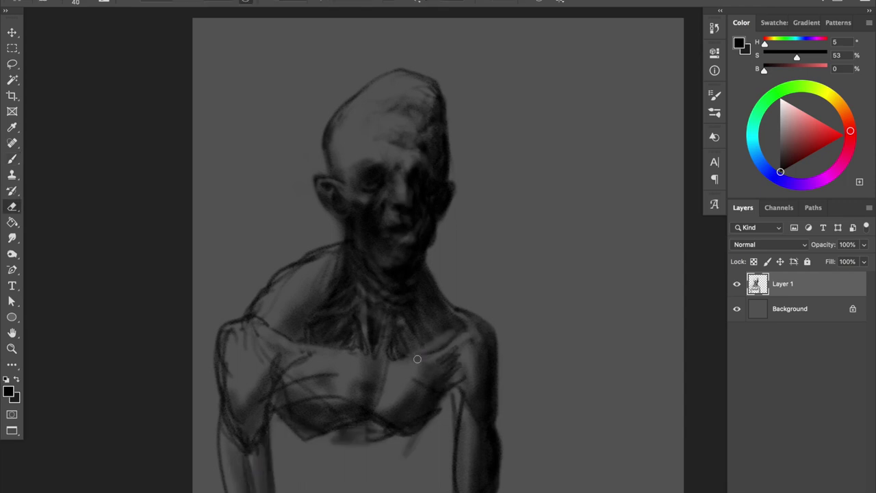
{"action": "mouse_move", "coordinate": [275, 327]}
{"action": "left_mouse_down"}
{"action": "mouse_move", "coordinate": [440, 348]}
{"action": "mouse_move", "coordinate": [245, 335]}
{"action": "mouse_move", "coordinate": [347, 350]}
{"action": "mouse_move", "coordinate": [428, 326]}
{"action": "mouse_move", "coordinate": [313, 336]}
{"action": "left_mouse_up"}
Step: Zoom out, then sketch lines and an arc below the chest and extend the left arm downward
{"action": "key", "text": "b"}
{"action": "key", "text": "e"}
{"action": "key", "text": "b"}
{"action": "key", "text": "ctrl+minus"}
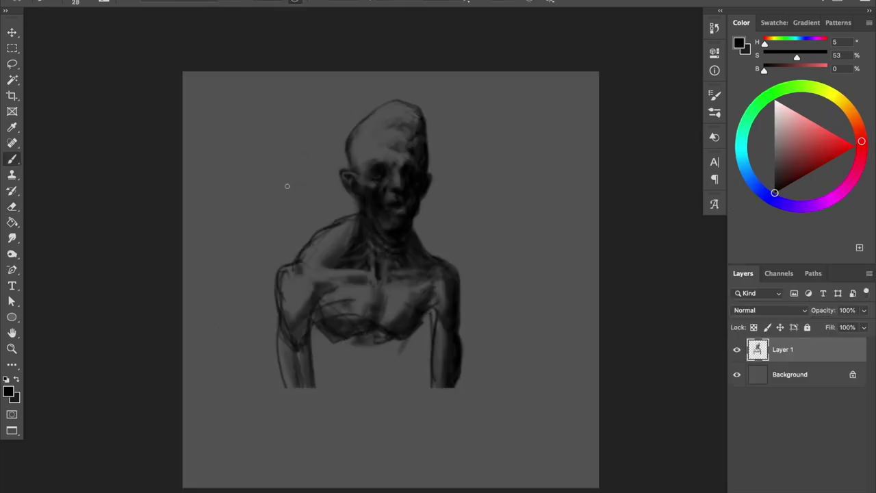
{"action": "left_click_drag", "start_coordinate": [329, 401], "coordinate": [383, 389]}
{"action": "mouse_move", "coordinate": [280, 363]}
{"action": "left_mouse_down"}
{"action": "mouse_move", "coordinate": [314, 445]}
{"action": "mouse_move", "coordinate": [307, 379]}
{"action": "left_mouse_up"}
Step: Soften the hard-cut bottom of the right arm and undo a trial left-shoulder stroke
{"action": "key", "text": "e"}
{"action": "mouse_move", "coordinate": [431, 387]}
{"action": "left_mouse_down"}
{"action": "mouse_move", "coordinate": [454, 380]}
{"action": "mouse_move", "coordinate": [450, 336]}
{"action": "left_mouse_up"}
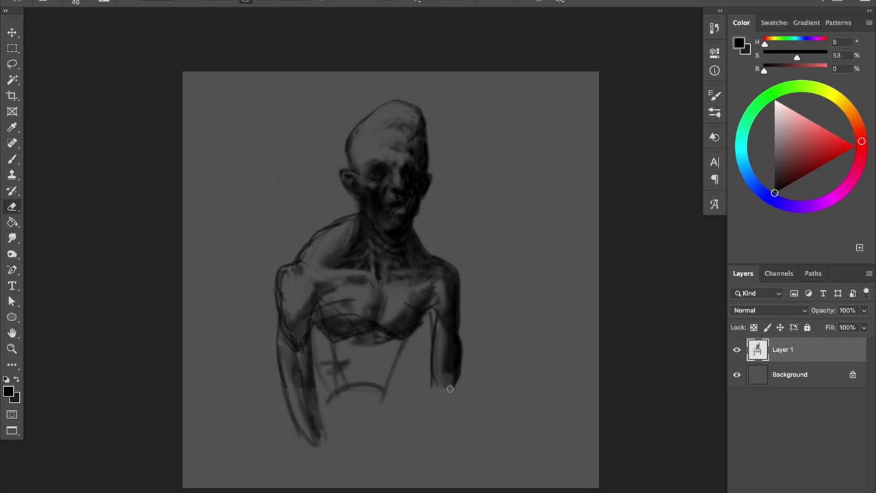
{"action": "key", "text": "b"}
{"action": "left_click_drag", "start_coordinate": [307, 244], "coordinate": [266, 319]}
{"action": "key", "text": "ctrl+z"}
Step: Erase to lighten the chest shading on the left, right and centre
{"action": "key", "text": "e"}
{"action": "mouse_move", "coordinate": [328, 302]}
{"action": "left_mouse_down"}
{"action": "mouse_move", "coordinate": [353, 322]}
{"action": "mouse_move", "coordinate": [345, 331]}
{"action": "mouse_move", "coordinate": [404, 322]}
{"action": "mouse_move", "coordinate": [373, 316]}
{"action": "left_mouse_up"}
{"action": "left_click_drag", "start_coordinate": [419, 287], "coordinate": [433, 315]}
{"action": "key", "text": "b"}
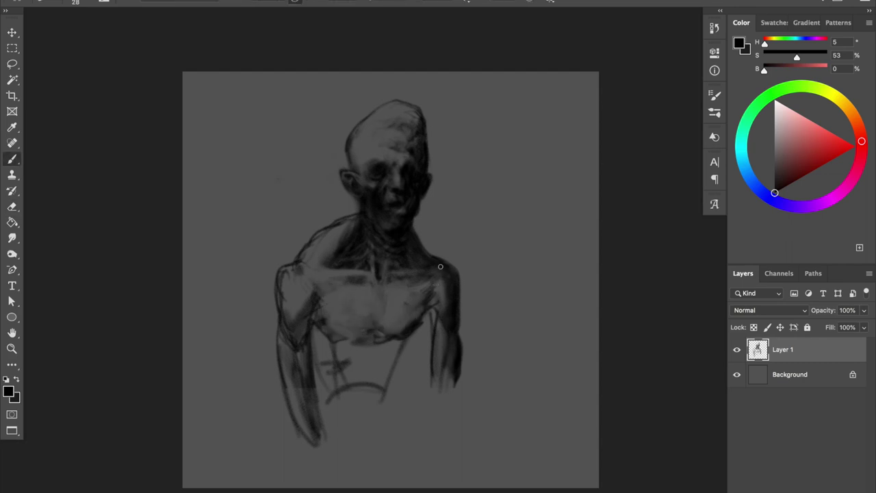
{"action": "key", "text": "e"}
{"action": "left_click_drag", "start_coordinate": [366, 277], "coordinate": [305, 262]}
Step: Lighten the neck shading with the eraser
{"action": "key", "text": "b"}
{"action": "key", "text": "e"}
{"action": "mouse_move", "coordinate": [352, 232]}
{"action": "left_mouse_down"}
{"action": "mouse_move", "coordinate": [339, 243]}
{"action": "mouse_move", "coordinate": [352, 260]}
{"action": "mouse_move", "coordinate": [283, 315]}
{"action": "mouse_move", "coordinate": [299, 342]}
{"action": "left_mouse_up"}
{"action": "key", "text": "b"}
{"action": "key", "text": "e"}
{"action": "key", "text": "b"}
Step: Draw leg lines below the waist, belt lines, and dark lower-torso shading
{"action": "left_click_drag", "start_coordinate": [410, 373], "coordinate": [387, 479]}
{"action": "mouse_move", "coordinate": [321, 384]}
{"action": "left_mouse_down"}
{"action": "mouse_move", "coordinate": [404, 370]}
{"action": "mouse_move", "coordinate": [369, 476]}
{"action": "left_mouse_up"}
{"action": "left_click_drag", "start_coordinate": [315, 328], "coordinate": [328, 390]}
{"action": "mouse_move", "coordinate": [411, 342]}
{"action": "left_mouse_down"}
{"action": "mouse_move", "coordinate": [407, 390]}
{"action": "mouse_move", "coordinate": [356, 397]}
{"action": "left_mouse_up"}
{"action": "mouse_move", "coordinate": [328, 363]}
{"action": "left_mouse_down"}
{"action": "mouse_move", "coordinate": [373, 410]}
{"action": "mouse_move", "coordinate": [378, 358]}
{"action": "mouse_move", "coordinate": [356, 339]}
{"action": "left_mouse_up"}
{"action": "key", "text": "e"}
{"action": "key", "text": "b"}
Step: Add chest shading, then erase part of it back
{"action": "left_click_drag", "start_coordinate": [369, 295], "coordinate": [356, 336]}
{"action": "key", "text": "e"}
{"action": "left_click_drag", "start_coordinate": [356, 298], "coordinate": [380, 329]}
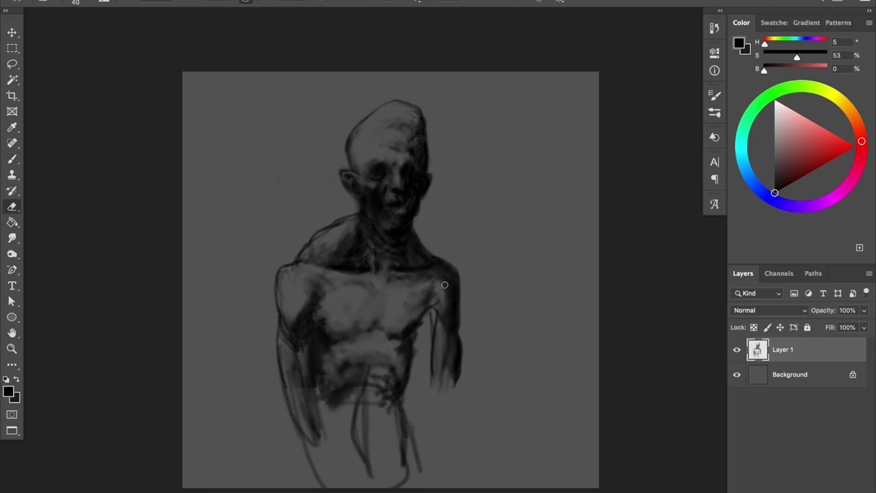
{"action": "key", "text": "b"}
Step: Paint a dark line along the left shoulder, then erase to lighten and clean it
{"action": "left_click_drag", "start_coordinate": [359, 213], "coordinate": [316, 253]}
{"action": "key", "text": "e"}
{"action": "left_click_drag", "start_coordinate": [346, 226], "coordinate": [314, 257]}
{"action": "key", "text": "b"}
{"action": "key", "text": "e"}
{"action": "mouse_move", "coordinate": [355, 215]}
{"action": "left_mouse_down"}
{"action": "mouse_move", "coordinate": [326, 248]}
{"action": "mouse_move", "coordinate": [332, 263]}
{"action": "left_mouse_up"}
Step: Mirror the canvas to check the drawing, restore its orientation, and pick the Lasso
{"action": "key", "text": "b"}
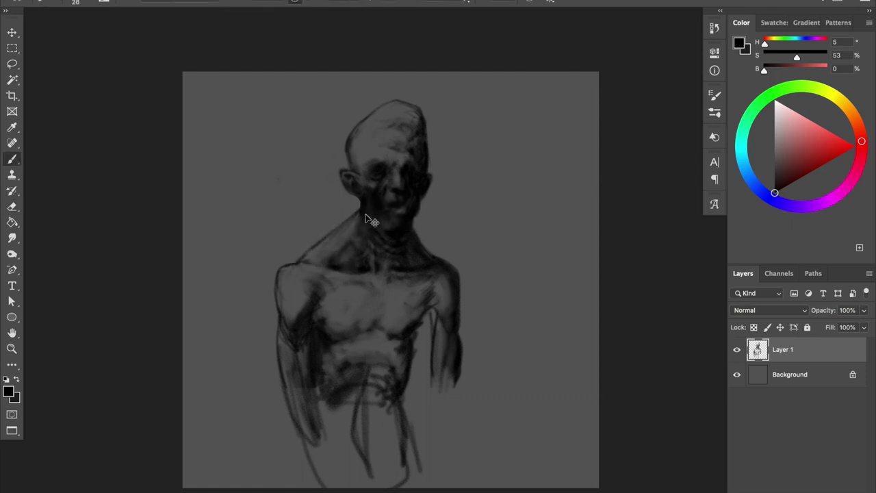
{"action": "key", "text": "h"}
{"action": "key", "text": "e"}
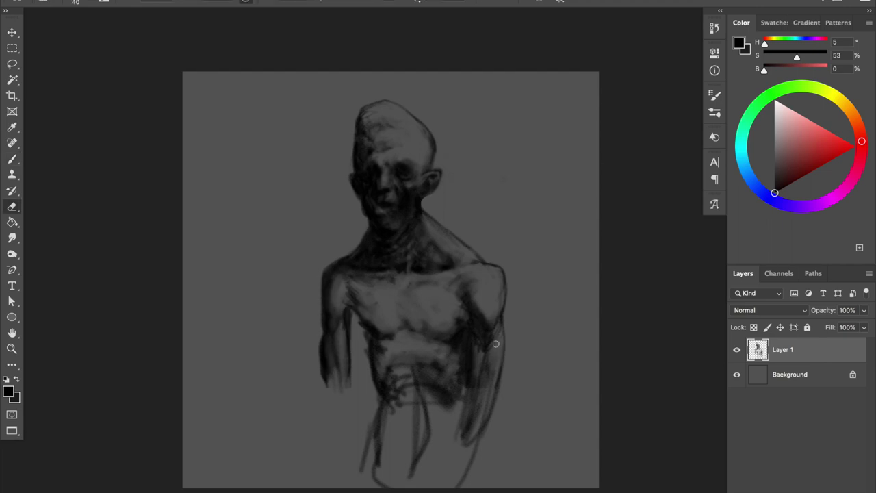
{"action": "key", "text": "h"}
{"action": "key", "text": "b"}
{"action": "key", "text": "l"}
{"action": "key", "text": "b"}
{"action": "key", "text": "e"}
{"action": "key", "text": "l"}
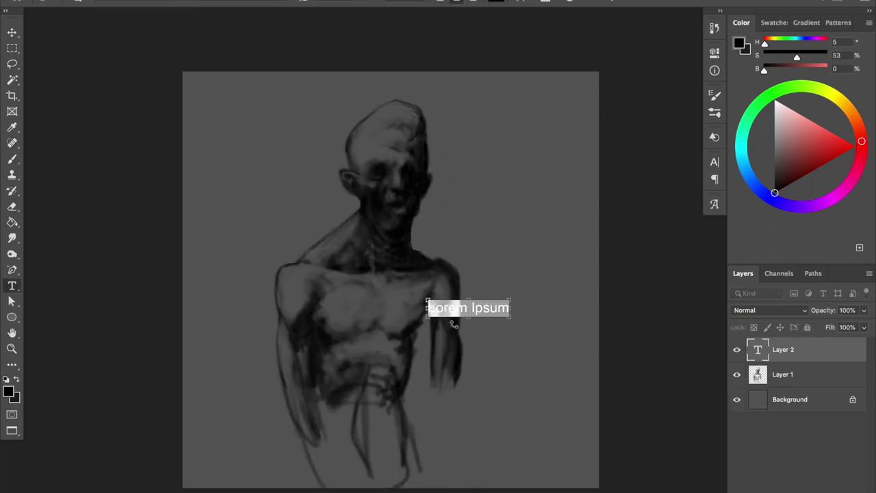
Step: Select the right arm, shift it left toward the torso, commit, and deselect
{"action": "left_click_drag", "start_coordinate": [474, 257], "coordinate": [456, 436]}
{"action": "left_click_drag", "start_coordinate": [477, 313], "coordinate": [458, 313]}
{"action": "key", "text": "ctrl+t"}
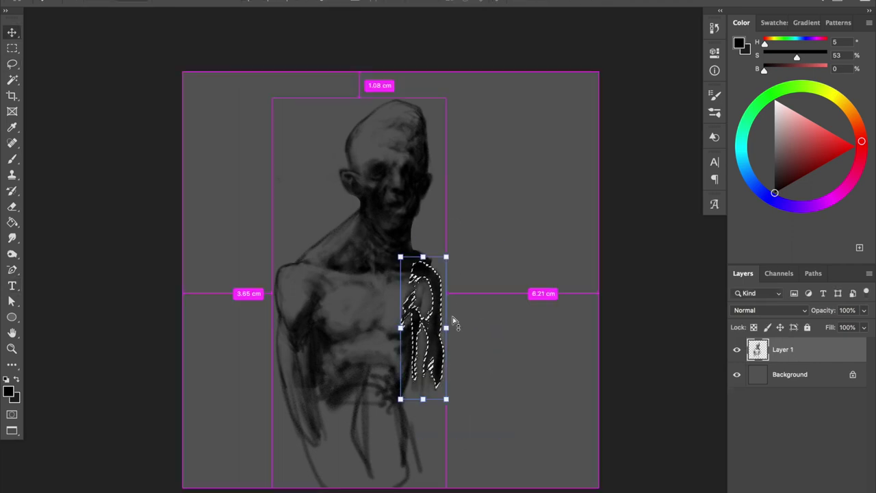
{"action": "key", "text": "Return"}
{"action": "key", "text": "ctrl+d"}
{"action": "key", "text": "e"}
Step: Erase faint strokes and stray marks on the right chest, shoulder and arm
{"action": "left_click_drag", "start_coordinate": [453, 280], "coordinate": [414, 274]}
{"action": "key", "text": "b"}
{"action": "key", "text": "e"}
{"action": "key", "text": "b"}
{"action": "key", "text": "e"}
{"action": "mouse_move", "coordinate": [409, 284]}
{"action": "left_mouse_down"}
{"action": "mouse_move", "coordinate": [410, 322]}
{"action": "mouse_move", "coordinate": [421, 329]}
{"action": "left_mouse_up"}
Step: Paint a dark stroke on the left shoulder and arm
{"action": "key", "text": "b"}
{"action": "key", "text": "e"}
{"action": "key", "text": "b"}
{"action": "left_click_drag", "start_coordinate": [302, 289], "coordinate": [299, 317]}
Step: Toggle between Brush and Eraser, shrinking the eraser and mirror-checking the canvas
{"action": "key", "text": "e"}
{"action": "key", "text": "b"}
{"action": "key", "text": "e"}
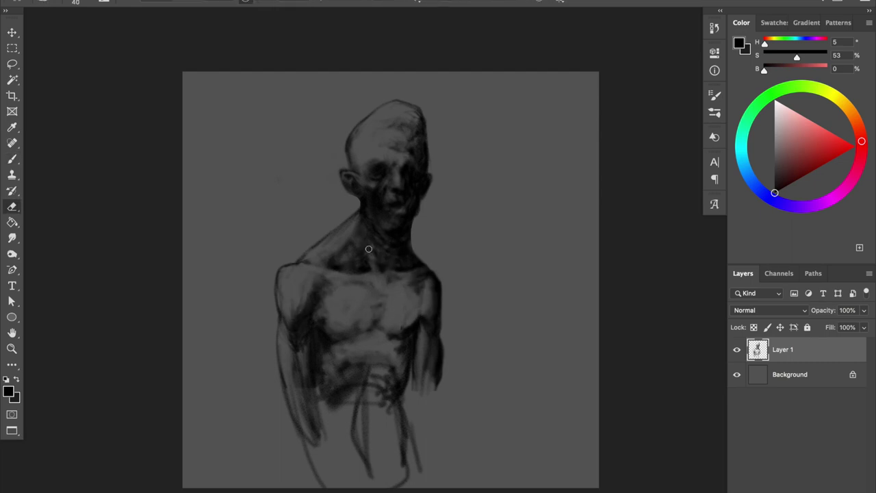
{"action": "key", "text": "ctrl+shift+h"}
{"action": "mouse_move", "coordinate": [437, 233]}
{"action": "left_mouse_down"}
{"action": "mouse_move", "coordinate": [422, 229]}
{"action": "mouse_move", "coordinate": [431, 239]}
{"action": "left_mouse_up"}
{"action": "key", "text": "ctrl+shift+h"}
{"action": "key", "text": "b"}
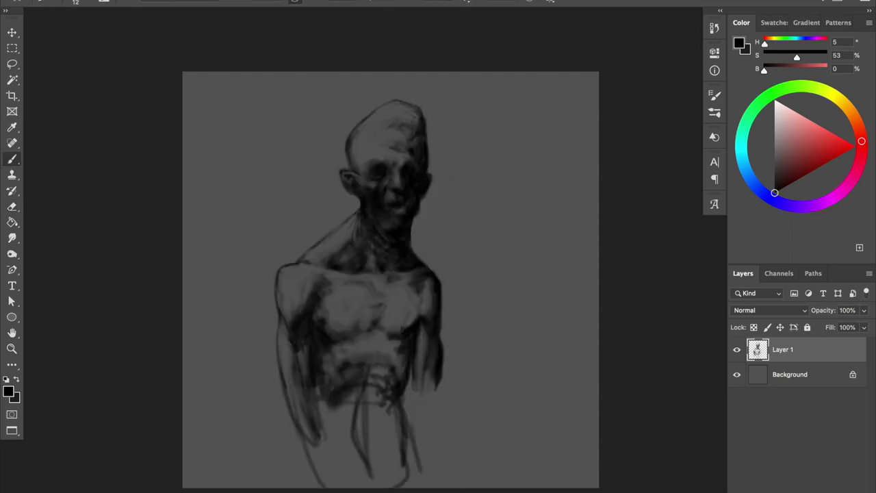
{"action": "key", "text": "e"}
{"action": "key", "text": "b"}
{"action": "key", "text": "e"}
{"action": "key", "text": "b"}
{"action": "key", "text": "e"}
{"action": "key", "text": "b"}
{"action": "key", "text": "e"}
{"action": "key", "text": "b"}
{"action": "key", "text": "e"}
{"action": "key", "text": "b"}
{"action": "key", "text": "e"}
Step: Shade the lower torso, left arm and left shoulder edge with dark strokes
{"action": "left_click_drag", "start_coordinate": [302, 335], "coordinate": [300, 404]}
{"action": "key", "text": "b"}
{"action": "left_click_drag", "start_coordinate": [356, 479], "coordinate": [340, 413]}
{"action": "key", "text": "h"}
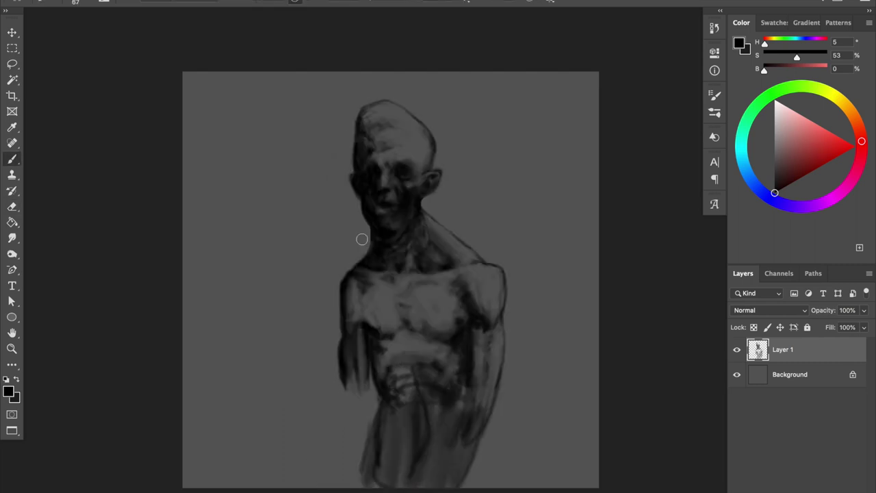
{"action": "key", "text": "h"}
{"action": "left_click_drag", "start_coordinate": [302, 445], "coordinate": [284, 395]}
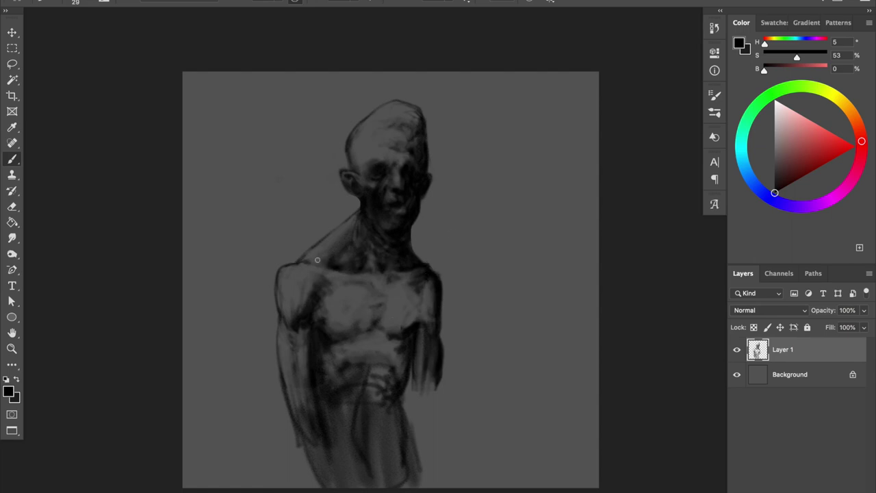
{"action": "key", "text": "e"}
{"action": "key", "text": "b"}
{"action": "left_click_drag", "start_coordinate": [295, 261], "coordinate": [278, 317]}
Step: Hatch dark vertical strokes over the lower belly, undoing the scribbles across the lower body
{"action": "key", "text": "e"}
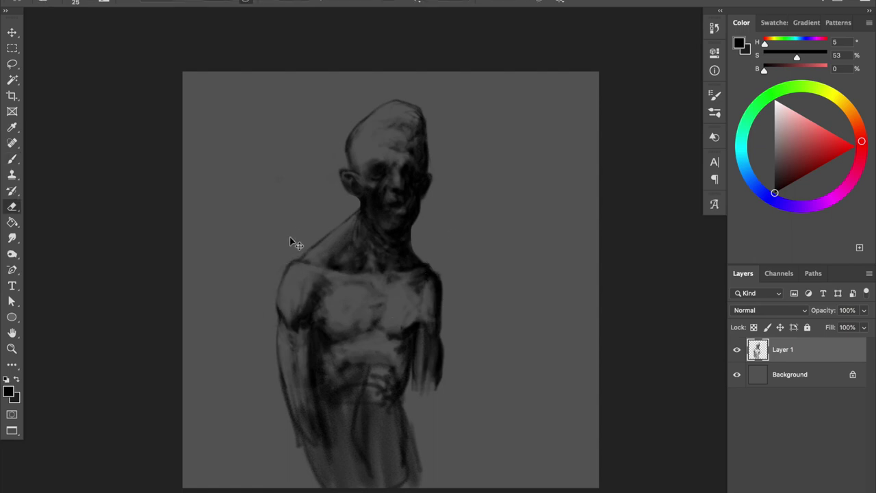
{"action": "key", "text": "b"}
{"action": "key", "text": "e"}
{"action": "key", "text": "b"}
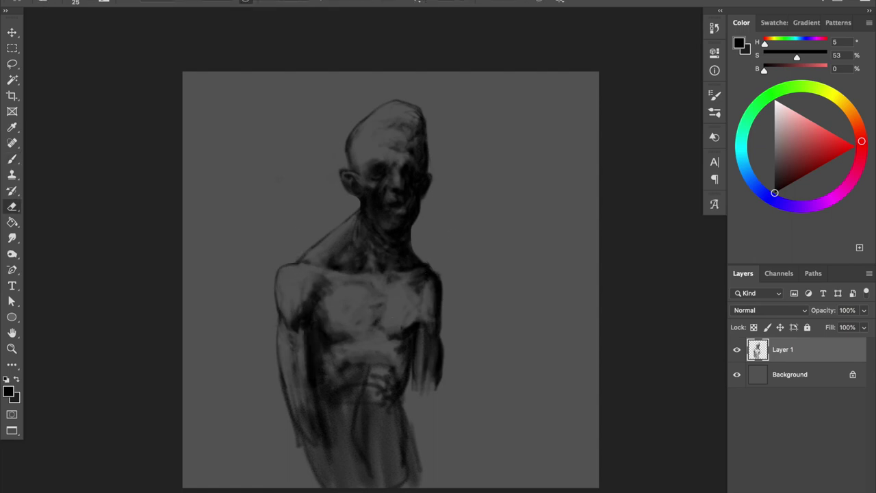
{"action": "key", "text": "b"}
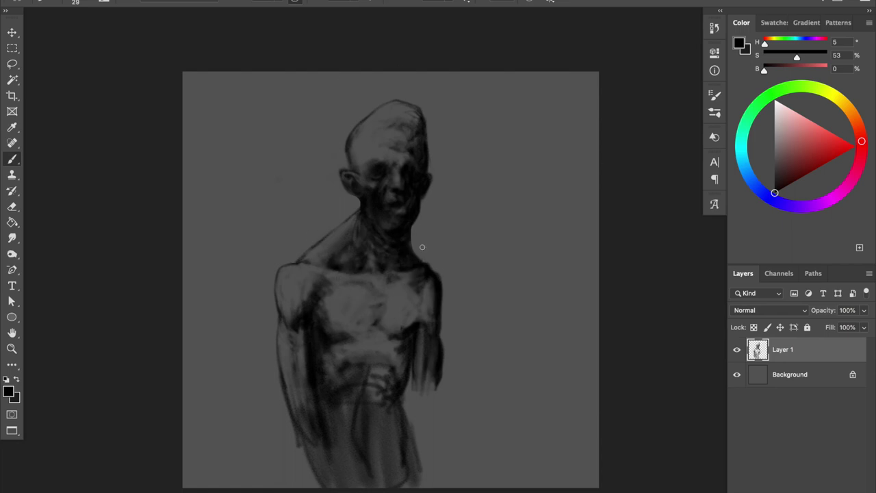
{"action": "mouse_move", "coordinate": [332, 380]}
{"action": "left_mouse_down"}
{"action": "mouse_move", "coordinate": [390, 372]}
{"action": "mouse_move", "coordinate": [397, 463]}
{"action": "mouse_move", "coordinate": [364, 465]}
{"action": "left_mouse_up"}
{"action": "left_click_drag", "start_coordinate": [299, 405], "coordinate": [465, 469]}
{"action": "left_click_drag", "start_coordinate": [369, 452], "coordinate": [517, 460]}
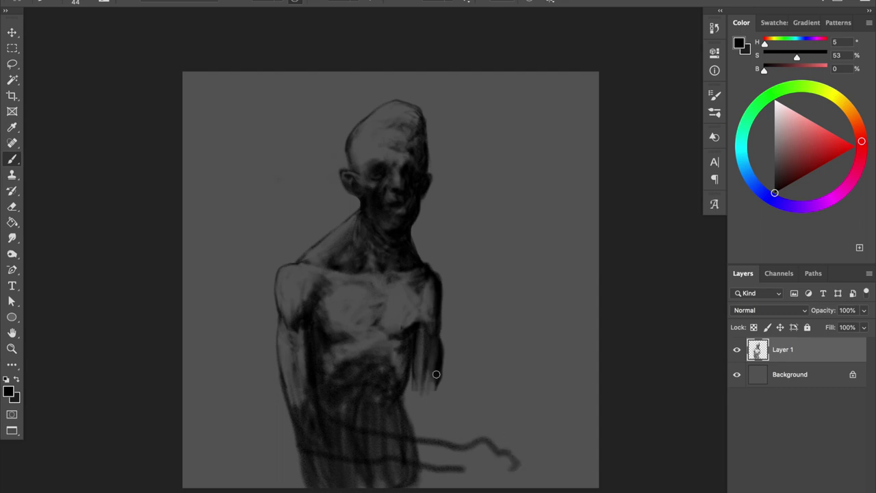
{"action": "left_click_drag", "start_coordinate": [431, 459], "coordinate": [404, 377]}
{"action": "key", "text": "ctrl+z"}
{"action": "key", "text": "ctrl+z"}
{"action": "key", "text": "ctrl+z"}
Step: Lasso the shoulder area, repaint the shoulder and erase part of the neck contour
{"action": "key", "text": "l"}
{"action": "left_click_drag", "start_coordinate": [356, 201], "coordinate": [303, 198]}
{"action": "key", "text": "ctrl+d"}
{"action": "key", "text": "b"}
{"action": "left_click_drag", "start_coordinate": [302, 262], "coordinate": [282, 301]}
{"action": "key", "text": "e"}
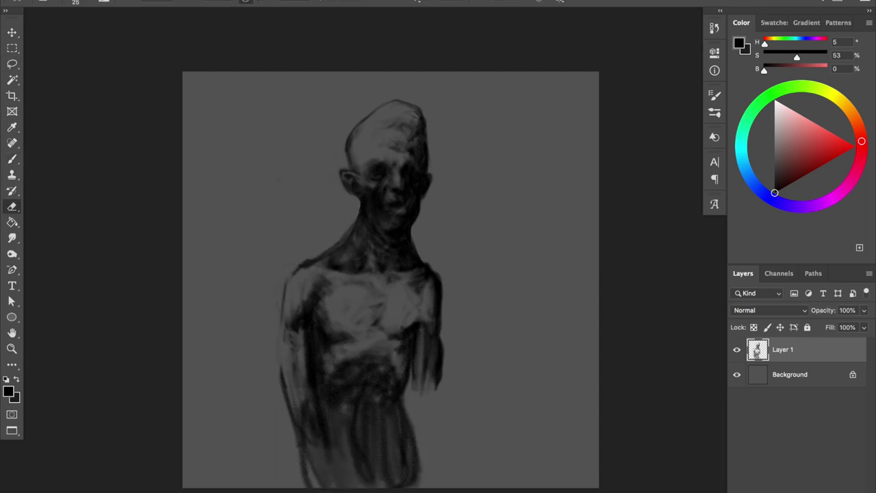
{"action": "left_click_drag", "start_coordinate": [356, 212], "coordinate": [280, 308]}
Step: Redraw the neck and shoulder contour and darken the belly and right side
{"action": "key", "text": "b"}
{"action": "left_click_drag", "start_coordinate": [362, 376], "coordinate": [370, 431]}
{"action": "mouse_move", "coordinate": [383, 362]}
{"action": "left_mouse_down"}
{"action": "mouse_move", "coordinate": [401, 481]}
{"action": "mouse_move", "coordinate": [411, 486]}
{"action": "left_mouse_up"}
{"action": "left_click_drag", "start_coordinate": [411, 387], "coordinate": [438, 482]}
Step: Erase the right-side arm and rework the right shoulder and torso contour
{"action": "key", "text": "e"}
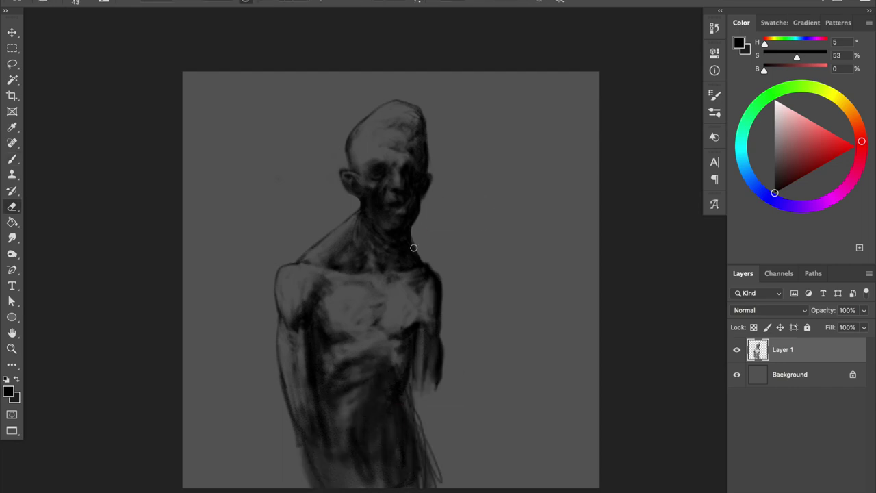
{"action": "mouse_move", "coordinate": [425, 253]}
{"action": "left_mouse_down"}
{"action": "mouse_move", "coordinate": [431, 383]}
{"action": "mouse_move", "coordinate": [421, 301]}
{"action": "left_mouse_up"}
{"action": "key", "text": "b"}
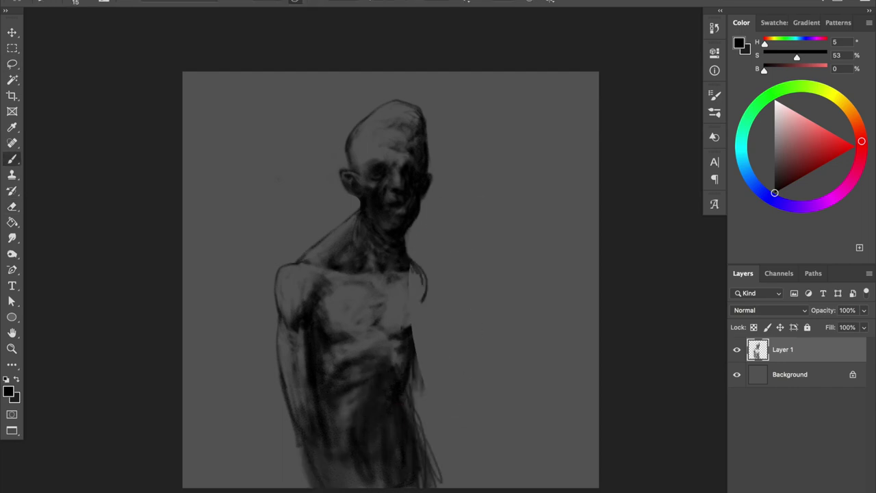
{"action": "key", "text": "e"}
{"action": "left_click_drag", "start_coordinate": [411, 267], "coordinate": [419, 291]}
{"action": "key", "text": "b"}
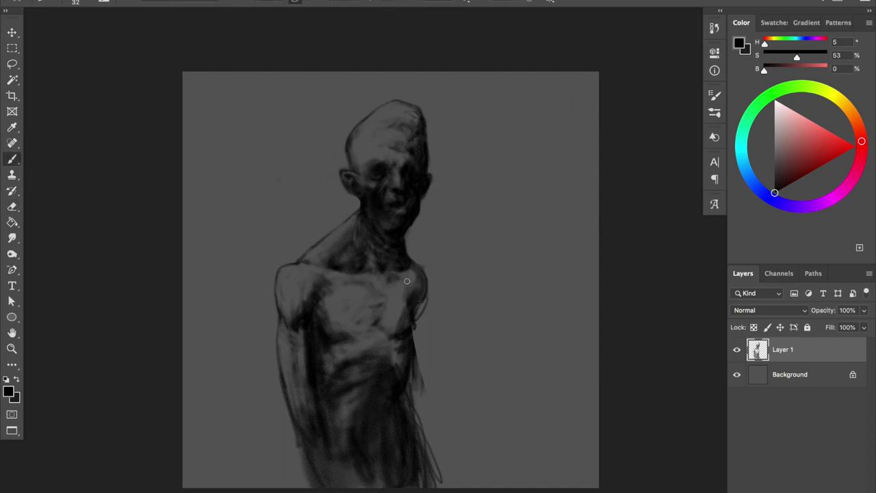
{"action": "left_click_drag", "start_coordinate": [417, 283], "coordinate": [423, 309]}
{"action": "key", "text": "e"}
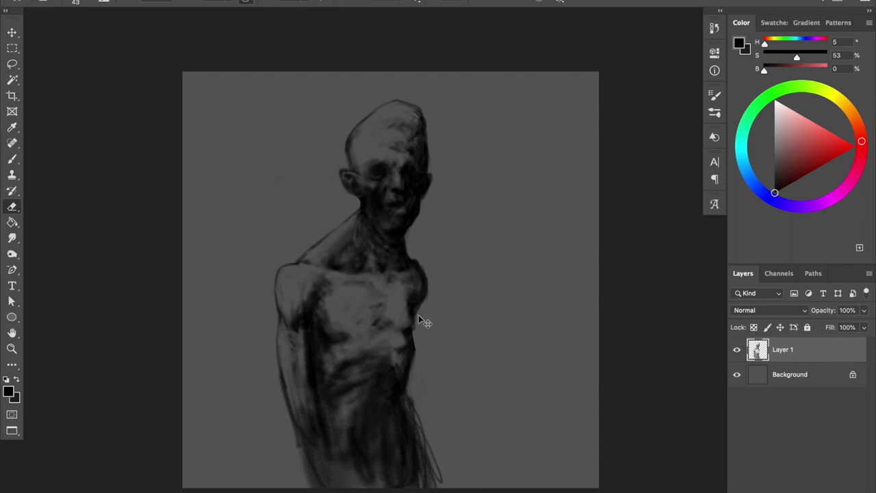
Step: Mirror-check the figure, then erase and repaint strokes along the lower right torso
{"action": "key", "text": "ctrl+shift+h"}
{"action": "key", "text": "b"}
{"action": "key", "text": "ctrl+shift+h"}
{"action": "key", "text": "e"}
{"action": "left_click_drag", "start_coordinate": [426, 411], "coordinate": [415, 430]}
{"action": "key", "text": "b"}
{"action": "mouse_move", "coordinate": [415, 384]}
{"action": "left_mouse_down"}
{"action": "mouse_move", "coordinate": [411, 455]}
{"action": "mouse_move", "coordinate": [410, 375]}
{"action": "mouse_move", "coordinate": [354, 440]}
{"action": "mouse_move", "coordinate": [395, 372]}
{"action": "mouse_move", "coordinate": [349, 384]}
{"action": "mouse_move", "coordinate": [384, 390]}
{"action": "mouse_move", "coordinate": [401, 360]}
{"action": "left_mouse_up"}
{"action": "key", "text": "e"}
{"action": "key", "text": "b"}
{"action": "key", "text": "e"}
{"action": "key", "text": "b"}
Step: Redraw the left arm as a thinner limb with a smaller brush's dark outline strokes
{"action": "key", "text": "bracketleft"}
{"action": "key", "text": "bracketleft"}
{"action": "key", "text": "bracketleft"}
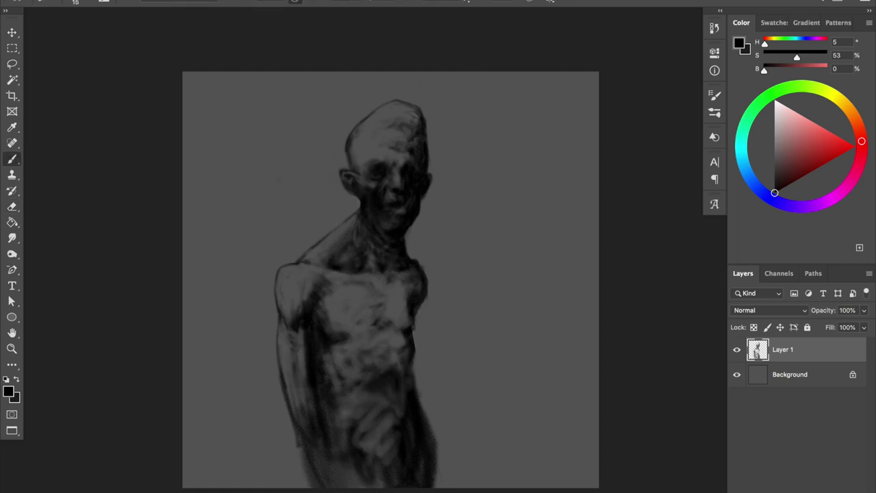
{"action": "left_click_drag", "start_coordinate": [277, 270], "coordinate": [303, 419]}
{"action": "mouse_move", "coordinate": [274, 345]}
{"action": "left_mouse_down"}
{"action": "mouse_move", "coordinate": [307, 401]}
{"action": "mouse_move", "coordinate": [307, 336]}
{"action": "mouse_move", "coordinate": [290, 299]}
{"action": "mouse_move", "coordinate": [307, 406]}
{"action": "mouse_move", "coordinate": [322, 287]}
{"action": "left_mouse_up"}
{"action": "key", "text": "e"}
{"action": "key", "text": "b"}
{"action": "mouse_move", "coordinate": [301, 363]}
{"action": "left_mouse_down"}
{"action": "mouse_move", "coordinate": [338, 459]}
{"action": "mouse_move", "coordinate": [321, 346]}
{"action": "left_mouse_up"}
{"action": "mouse_move", "coordinate": [291, 267]}
{"action": "left_mouse_down"}
{"action": "mouse_move", "coordinate": [308, 364]}
{"action": "mouse_move", "coordinate": [336, 298]}
{"action": "mouse_move", "coordinate": [294, 287]}
{"action": "mouse_move", "coordinate": [308, 346]}
{"action": "mouse_move", "coordinate": [319, 342]}
{"action": "mouse_move", "coordinate": [350, 393]}
{"action": "left_mouse_up"}
{"action": "key", "text": "e"}
{"action": "key", "text": "b"}
{"action": "mouse_move", "coordinate": [277, 291]}
{"action": "left_mouse_down"}
{"action": "mouse_move", "coordinate": [280, 351]}
{"action": "mouse_move", "coordinate": [308, 438]}
{"action": "mouse_move", "coordinate": [301, 383]}
{"action": "left_mouse_up"}
{"action": "key", "text": "ctrl+z"}
Step: Darken the left-arm outline and lower left arm, adding marks near the figure's bottom
{"action": "left_click_drag", "start_coordinate": [286, 329], "coordinate": [308, 435]}
{"action": "mouse_move", "coordinate": [348, 489]}
{"action": "left_mouse_down"}
{"action": "mouse_move", "coordinate": [329, 461]}
{"action": "mouse_move", "coordinate": [304, 380]}
{"action": "left_mouse_up"}
{"action": "key", "text": "ctrl+shift+h"}
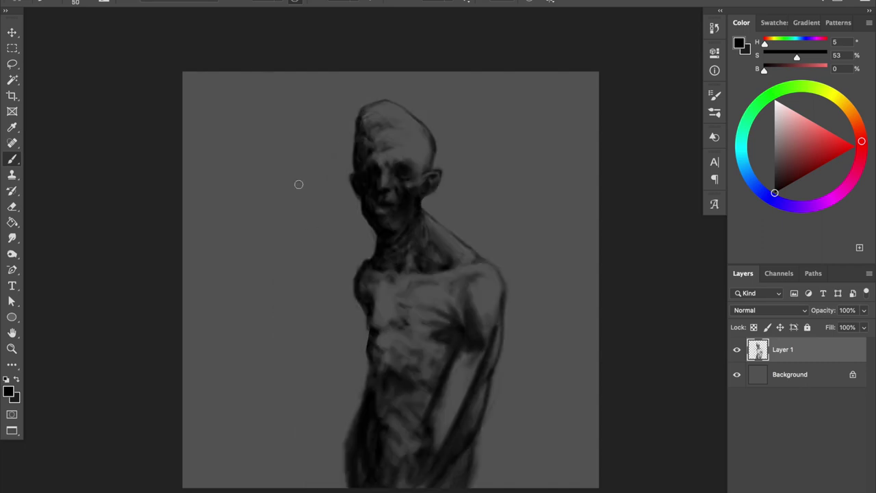
{"action": "key", "text": "ctrl+shift+h"}
{"action": "key", "text": "e"}
{"action": "left_click_drag", "start_coordinate": [301, 332], "coordinate": [309, 346]}
{"action": "key", "text": "b"}
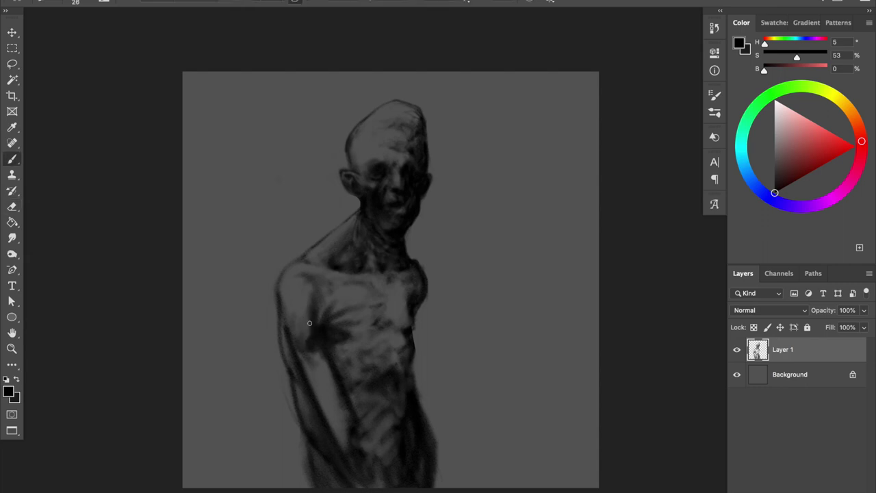
{"action": "left_click_drag", "start_coordinate": [345, 429], "coordinate": [312, 366]}
{"action": "key", "text": "ctrl+z"}
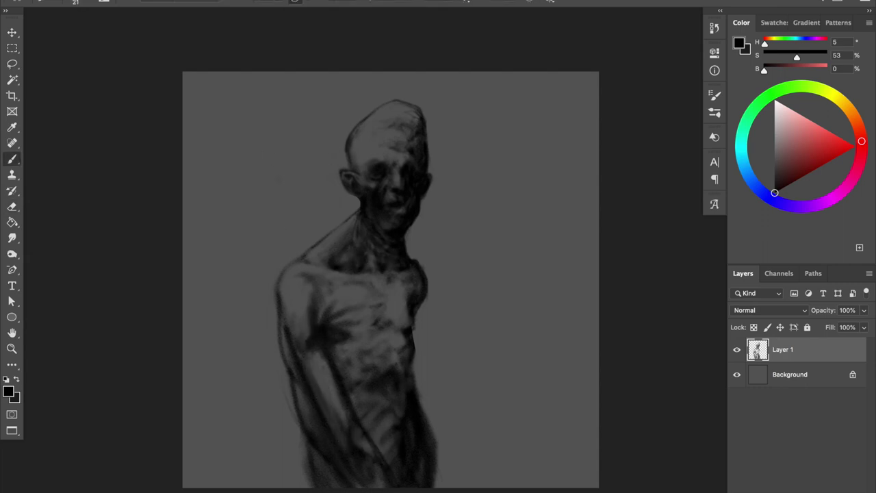
{"action": "left_click_drag", "start_coordinate": [341, 422], "coordinate": [308, 380]}
{"action": "left_click_drag", "start_coordinate": [382, 489], "coordinate": [360, 466]}
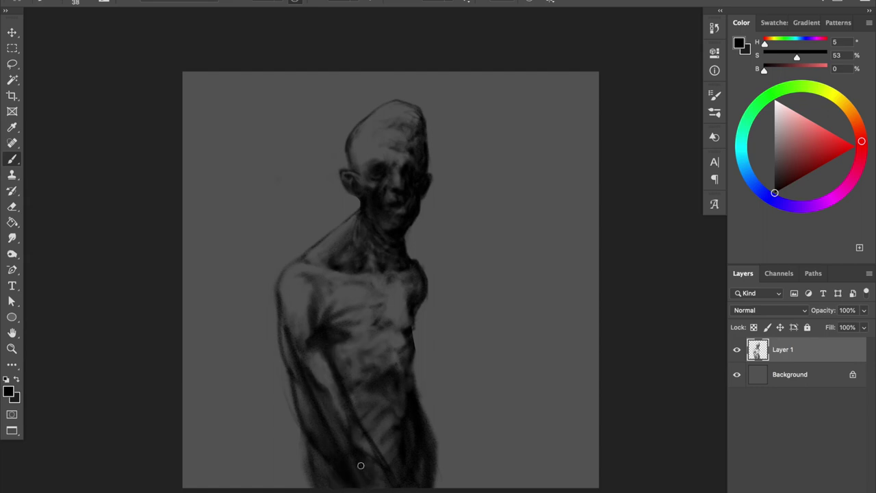
Step: Slim the right hip edge, then darken the left chest and right torso edge
{"action": "key", "text": "e"}
{"action": "left_click_drag", "start_coordinate": [414, 360], "coordinate": [442, 479]}
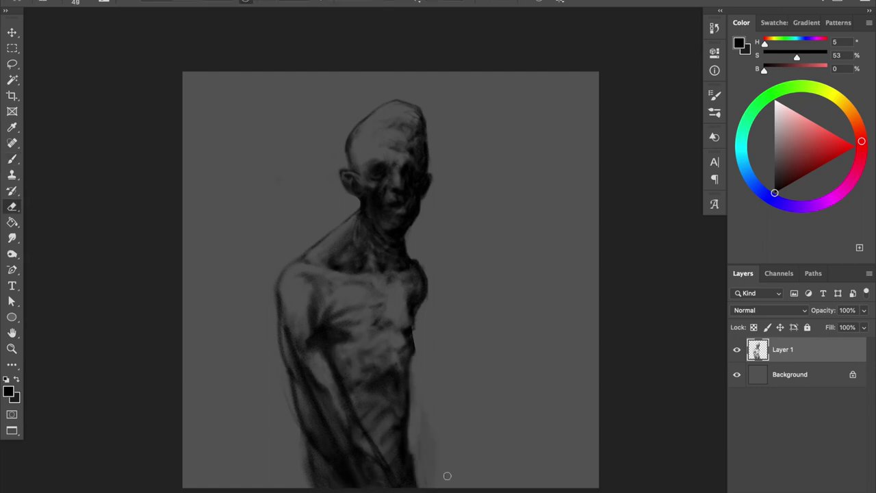
{"action": "left_click_drag", "start_coordinate": [410, 374], "coordinate": [403, 367]}
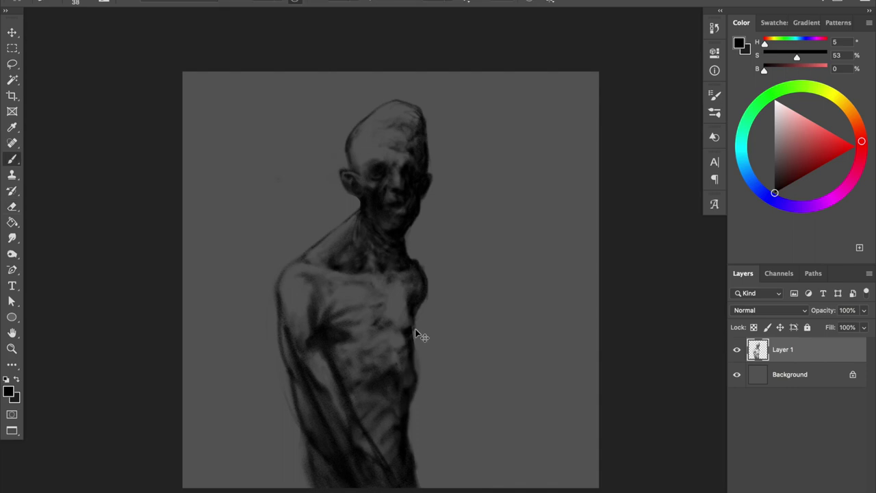
{"action": "key", "text": "ctrl+shift+h"}
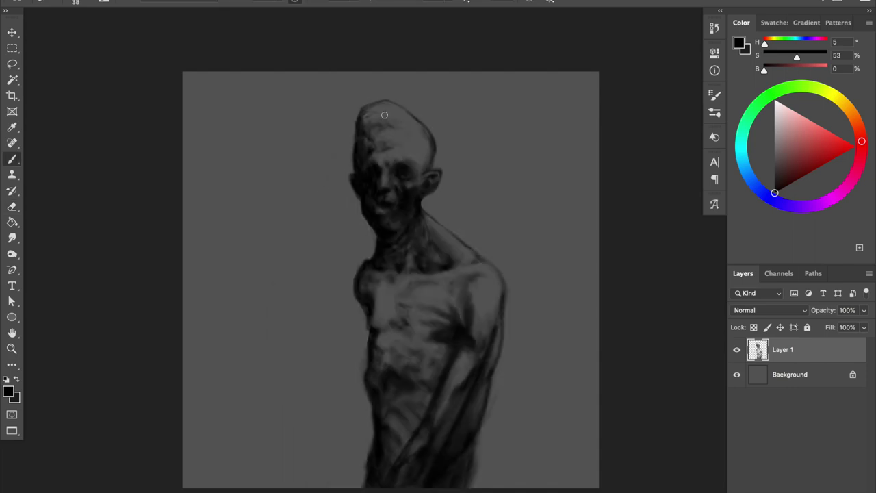
{"action": "left_click_drag", "start_coordinate": [370, 336], "coordinate": [385, 322]}
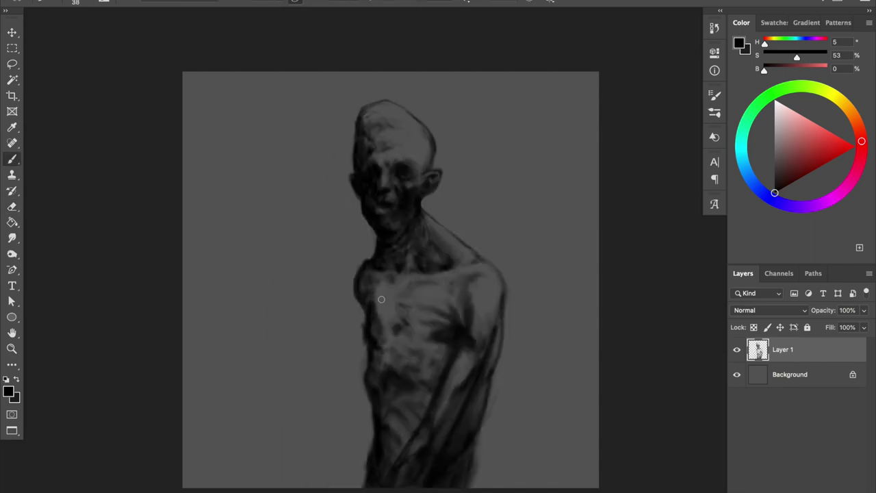
{"action": "left_click_drag", "start_coordinate": [360, 362], "coordinate": [419, 288]}
{"action": "key", "text": "ctrl+shift+h"}
{"action": "mouse_move", "coordinate": [415, 359]}
{"action": "left_mouse_down"}
{"action": "mouse_move", "coordinate": [418, 289]}
{"action": "mouse_move", "coordinate": [385, 267]}
{"action": "left_mouse_up"}
Step: Refine the shading around the eyes and darken the side of the head
{"action": "key", "text": "e"}
{"action": "key", "text": "b"}
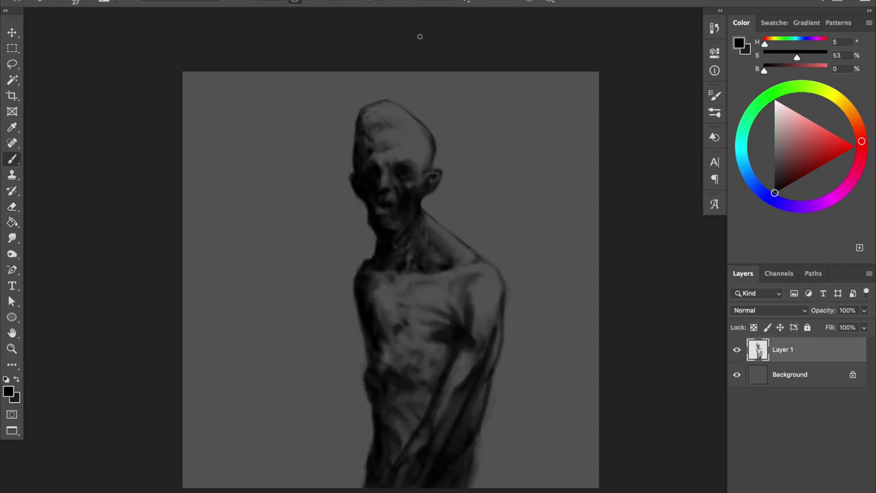
{"action": "key", "text": "e"}
{"action": "key", "text": "b"}
{"action": "mouse_move", "coordinate": [356, 145]}
{"action": "left_mouse_down"}
{"action": "mouse_move", "coordinate": [370, 168]}
{"action": "mouse_move", "coordinate": [362, 154]}
{"action": "mouse_move", "coordinate": [364, 165]}
{"action": "mouse_move", "coordinate": [377, 138]}
{"action": "left_mouse_up"}
{"action": "key", "text": "e"}
{"action": "key", "text": "b"}
{"action": "key", "text": "h"}
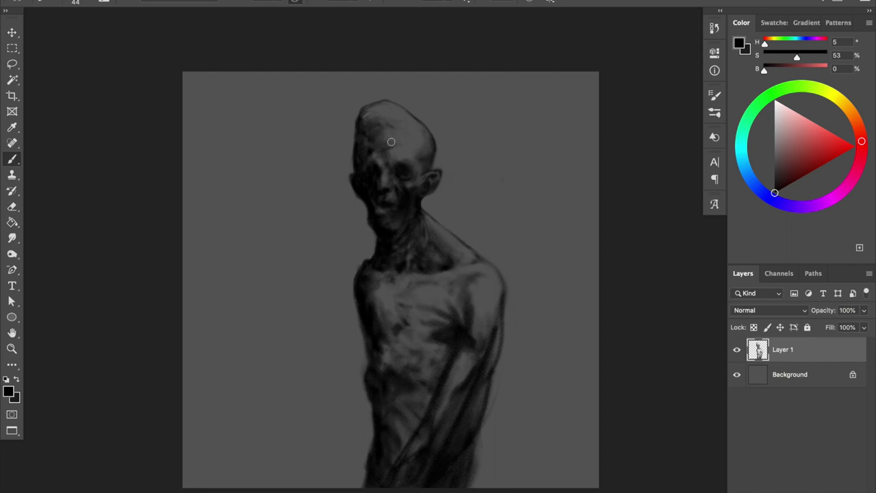
{"action": "key", "text": "h"}
{"action": "left_click_drag", "start_coordinate": [438, 130], "coordinate": [429, 164]}
{"action": "key", "text": "h"}
{"action": "key", "text": "h"}
Step: Darken the lower right torso and hip, setting the paint hue to 254
{"action": "left_click_drag", "start_coordinate": [430, 396], "coordinate": [410, 482]}
{"action": "left_click_drag", "start_coordinate": [421, 383], "coordinate": [442, 487]}
{"action": "mouse_move", "coordinate": [435, 451]}
{"action": "left_mouse_down"}
{"action": "mouse_move", "coordinate": [419, 423]}
{"action": "mouse_move", "coordinate": [416, 456]}
{"action": "left_mouse_up"}
{"action": "key", "text": "e"}
{"action": "left_click_drag", "start_coordinate": [308, 439], "coordinate": [309, 471]}
Step: Erase the figure's lower-left edge, mirror the canvas to check, and enlarge the brush
{"action": "key", "text": "b"}
{"action": "left_click_drag", "start_coordinate": [319, 431], "coordinate": [322, 486]}
{"action": "key", "text": "e"}
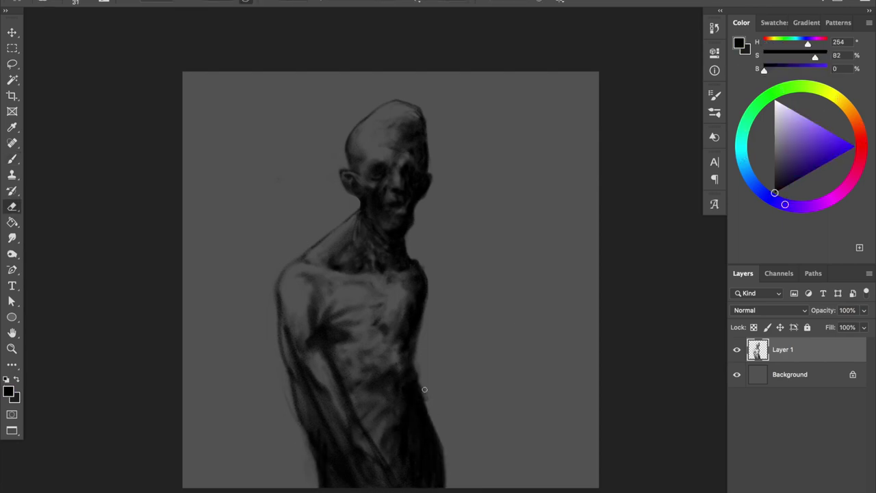
{"action": "key", "text": "b"}
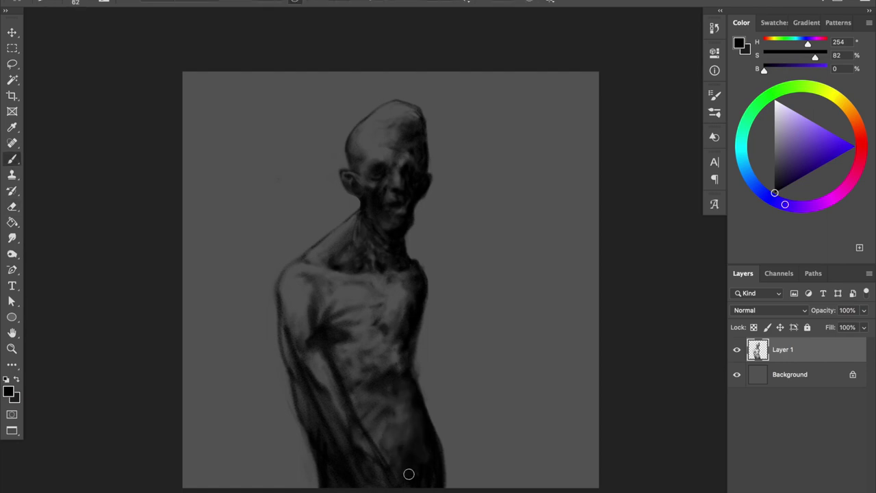
{"action": "key", "text": "e"}
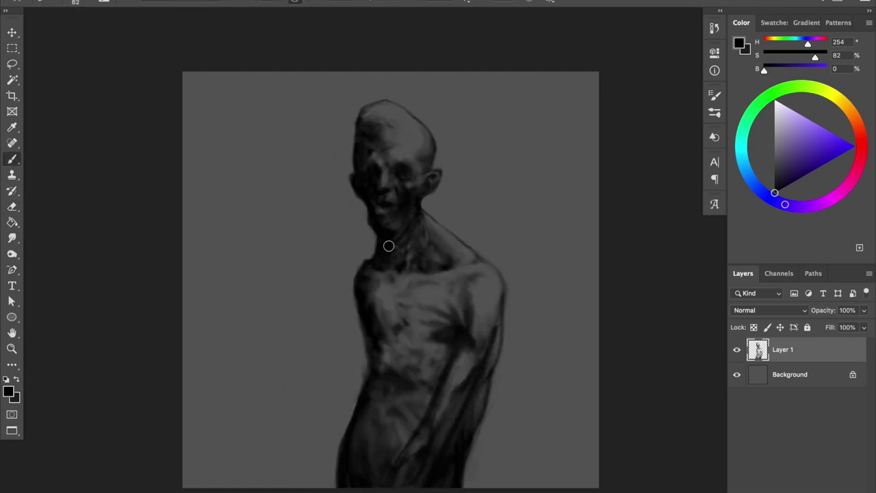
{"action": "key", "text": "ctrl+shift+h"}
{"action": "key", "text": "ctrl+shift+h"}
{"action": "key", "text": "b"}
{"action": "key", "text": "b"}
{"action": "key", "text": "bracketright"}
{"action": "key", "text": "bracketright"}
{"action": "key", "text": "bracketright"}
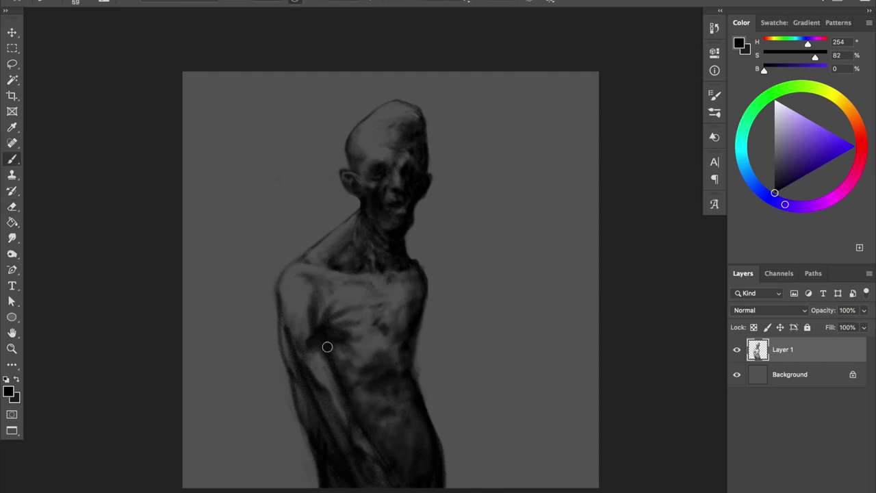
Step: Mirror the canvas back and forth to check the figure's proportions
{"action": "key", "text": "e"}
{"action": "key", "text": "b"}
{"action": "key", "text": "ctrl+shift+h"}
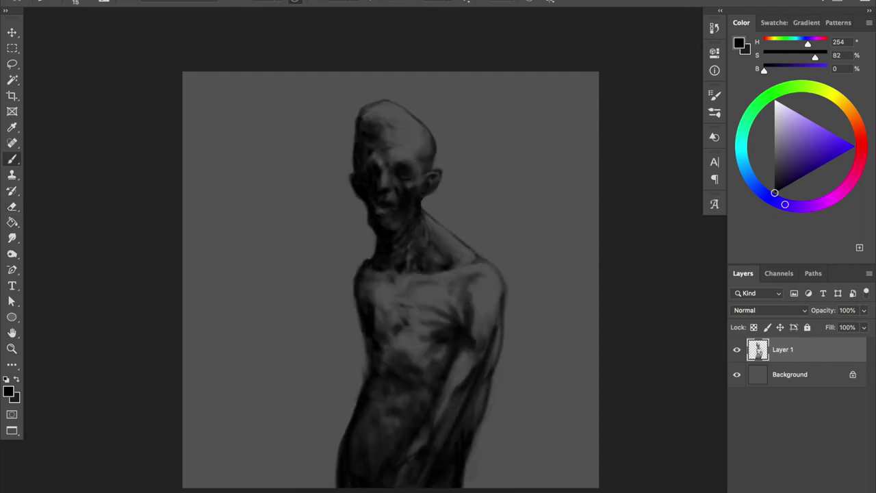
{"action": "key", "text": "ctrl+shift+h"}
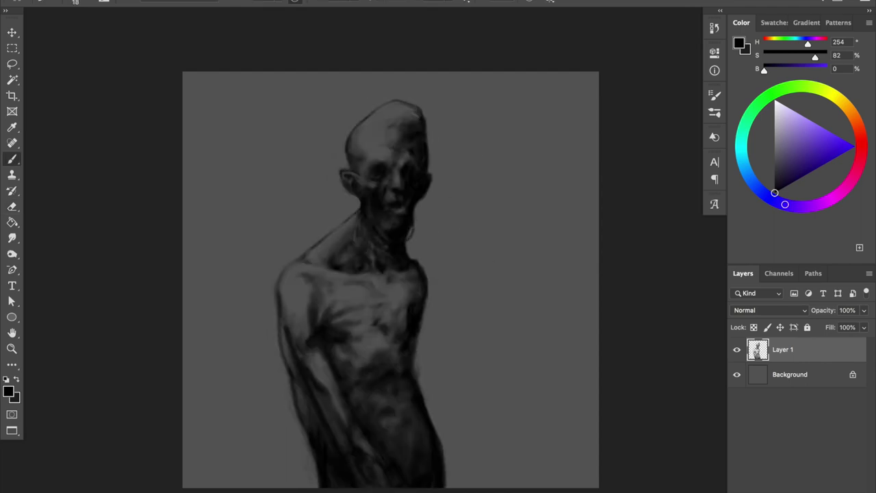
{"action": "key", "text": "e"}
{"action": "key", "text": "ctrl+shift+h"}
{"action": "key", "text": "b"}
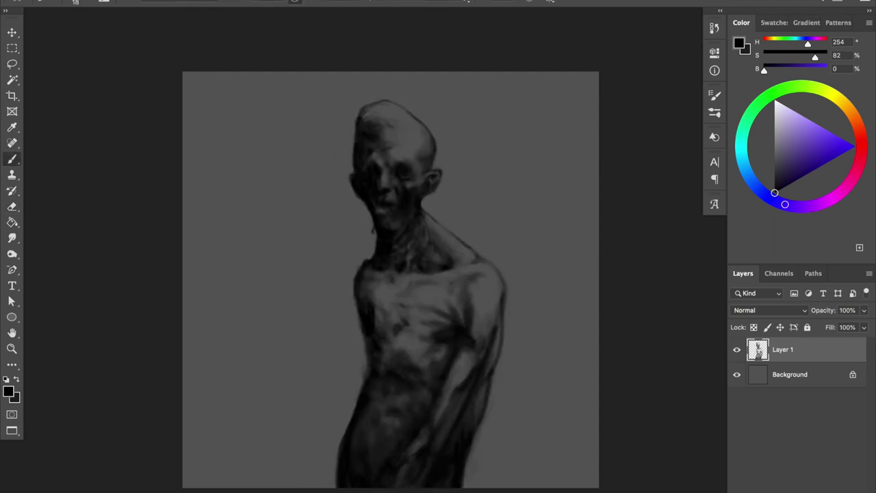
{"action": "key", "text": "ctrl+shift+h"}
{"action": "key", "text": "ctrl+shift+h"}
{"action": "key", "text": "e"}
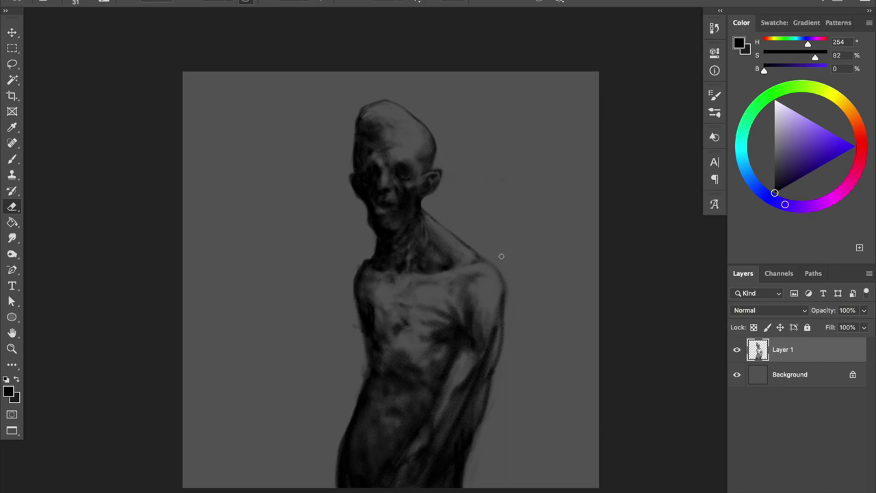
{"action": "key", "text": "b"}
Step: Erase and rework the upper part of the arm, checking it in the mirrored view
{"action": "mouse_move", "coordinate": [475, 350]}
{"action": "left_mouse_down"}
{"action": "mouse_move", "coordinate": [475, 302]}
{"action": "mouse_move", "coordinate": [472, 313]}
{"action": "mouse_move", "coordinate": [479, 308]}
{"action": "left_mouse_up"}
{"action": "key", "text": "e"}
{"action": "key", "text": "ctrl+shift+h"}
{"action": "key", "text": "b"}
{"action": "key", "text": "e"}
{"action": "key", "text": "b"}
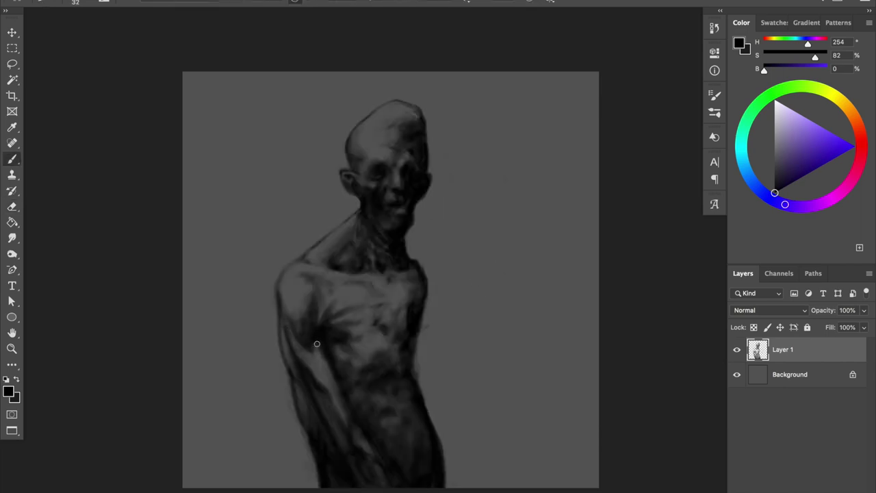
{"action": "key", "text": "e"}
Step: Erase stray arm strokes, repaint the arm's left edge and touch up small strokes
{"action": "left_click_drag", "start_coordinate": [329, 415], "coordinate": [326, 388]}
{"action": "key", "text": "b"}
{"action": "mouse_move", "coordinate": [291, 345]}
{"action": "left_mouse_down"}
{"action": "mouse_move", "coordinate": [298, 376]}
{"action": "mouse_move", "coordinate": [295, 346]}
{"action": "left_mouse_up"}
{"action": "key", "text": "e"}
{"action": "key", "text": "b"}
{"action": "left_click_drag", "start_coordinate": [325, 404], "coordinate": [322, 363]}
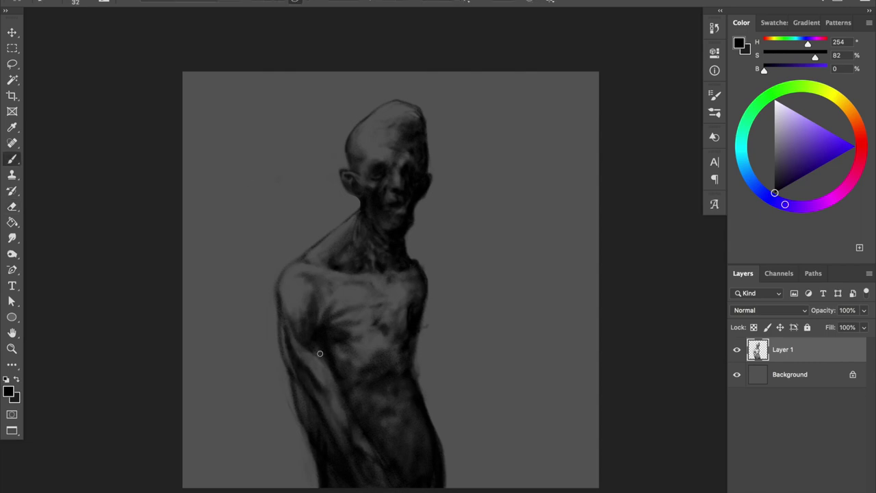
Step: Lighten small strokes along the lower length of the left arm
{"action": "key", "text": "ctrl+shift+h"}
{"action": "key", "text": "ctrl+shift+h"}
{"action": "key", "text": "e"}
{"action": "left_click_drag", "start_coordinate": [281, 293], "coordinate": [294, 356]}
{"action": "key", "text": "b"}
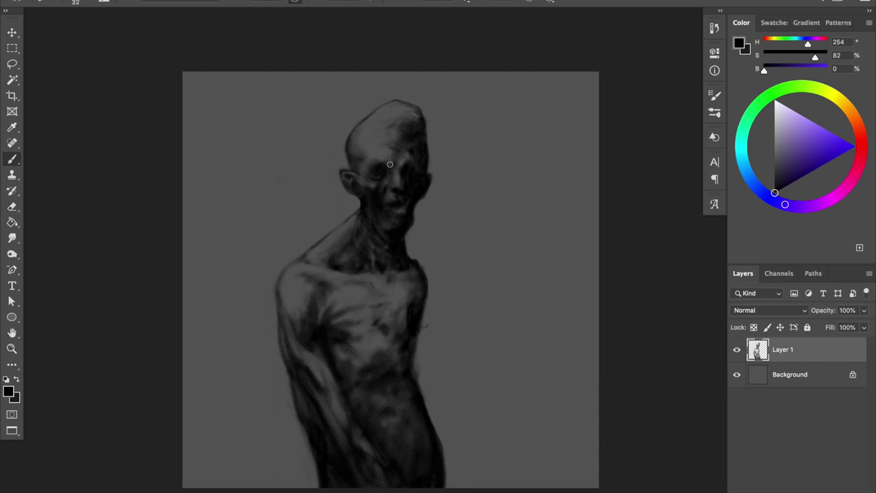
{"action": "key", "text": "e"}
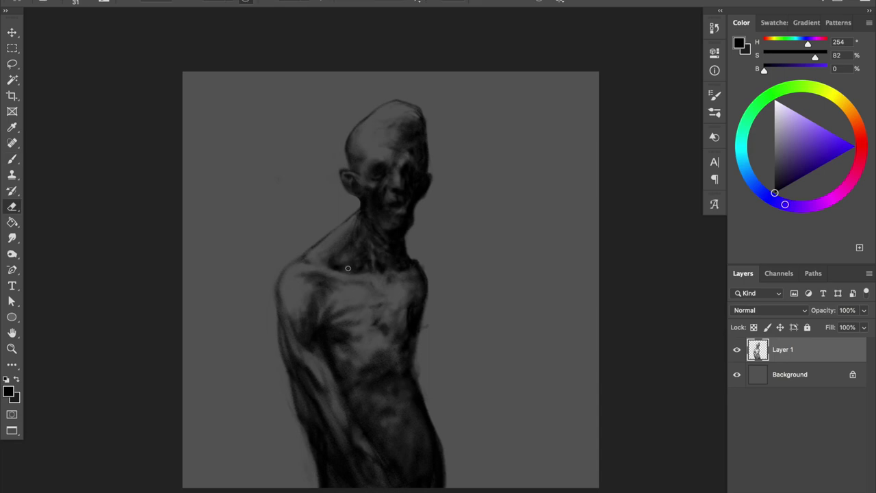
Step: Flip the canvas repeatedly to compare the figure's orientation
{"action": "key", "text": "ctrl+shift+h"}
{"action": "key", "text": "ctrl+shift+h"}
{"action": "key", "text": "b"}
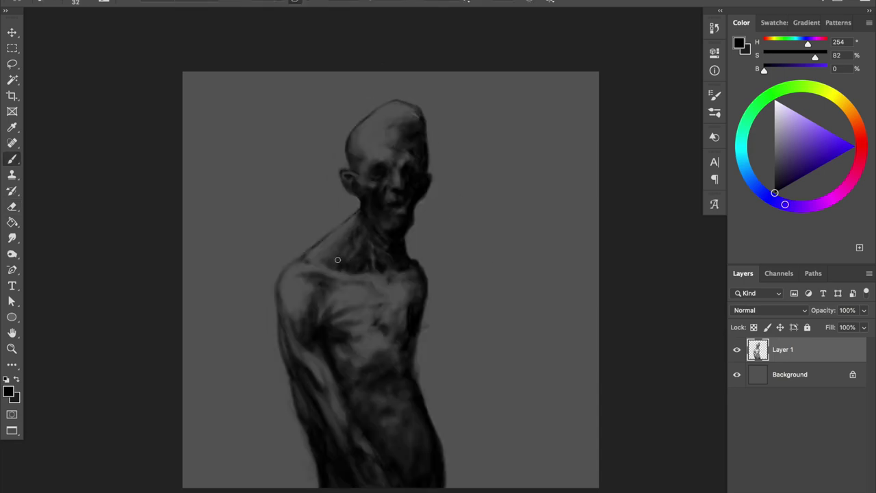
{"action": "key", "text": "ctrl+shift+h"}
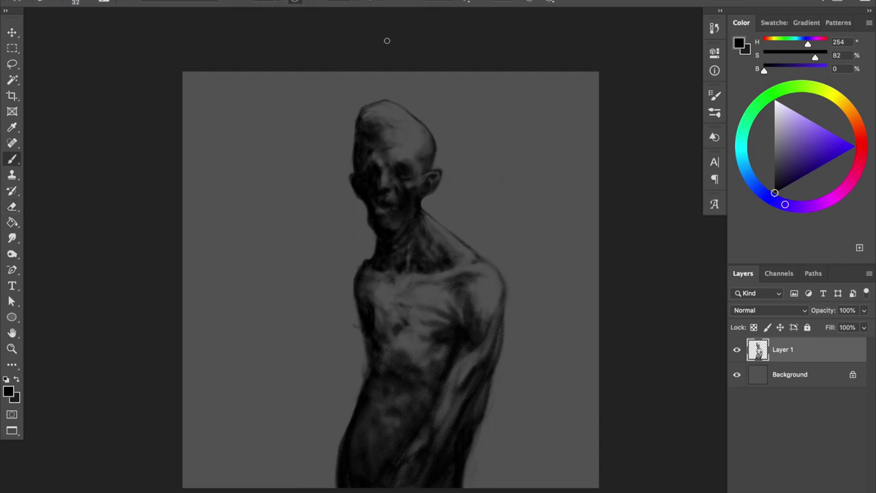
{"action": "key", "text": "e"}
{"action": "key", "text": "b"}
{"action": "key", "text": "e"}
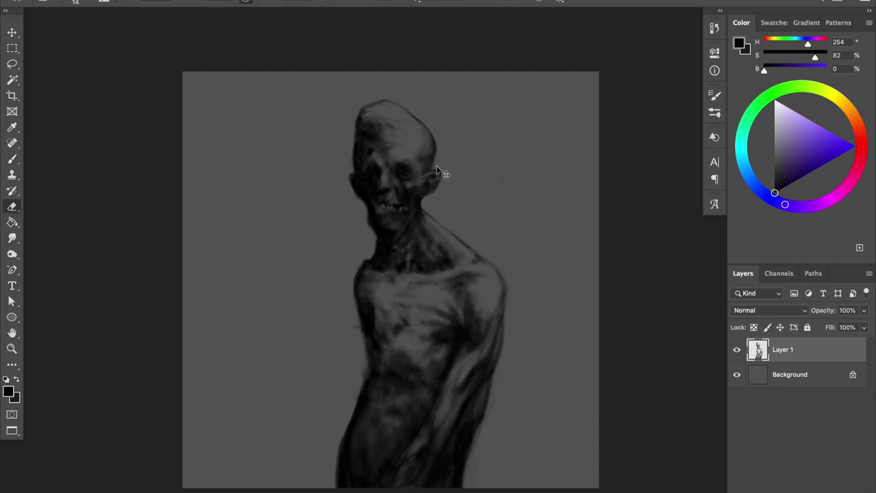
{"action": "key", "text": "ctrl+shift+h"}
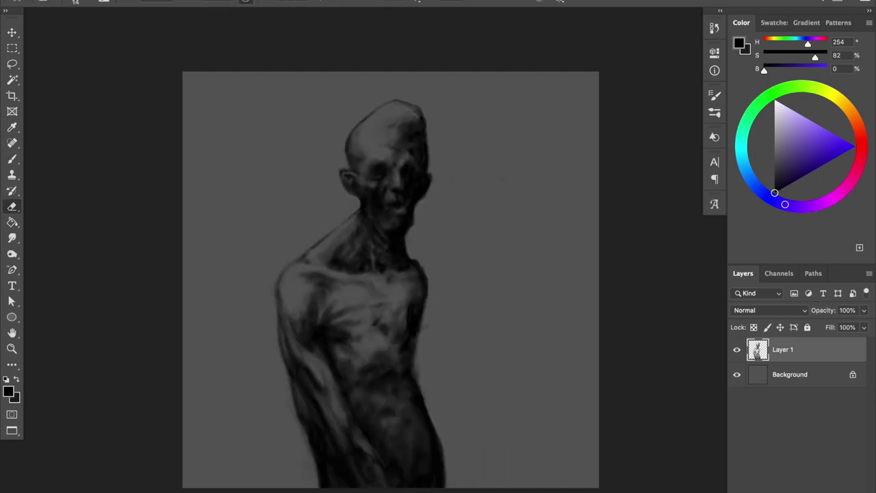
{"action": "key", "text": "b"}
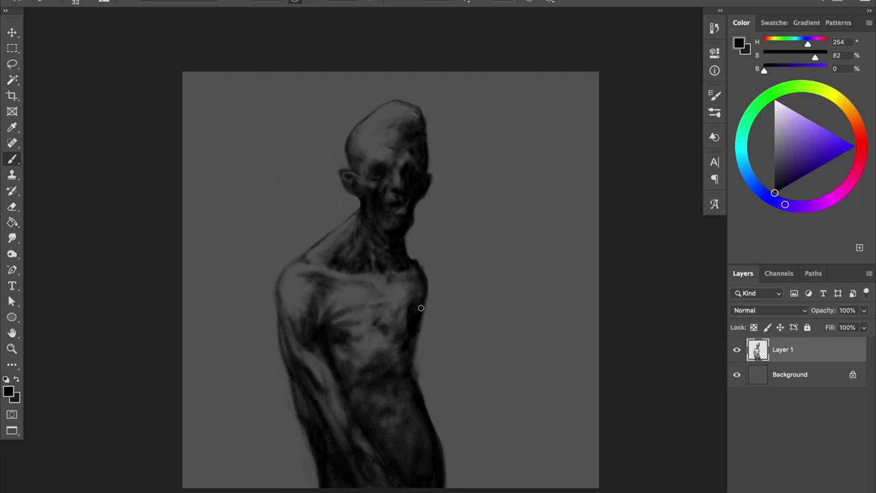
{"action": "key", "text": "ctrl+shift+h"}
Step: Try a dark stroke on the lower-right side, then undo it
{"action": "left_click_drag", "start_coordinate": [350, 415], "coordinate": [305, 487]}
{"action": "key", "text": "ctrl+shift+h"}
{"action": "key", "text": "ctrl+z"}
{"action": "key", "text": "ctrl+z"}
{"action": "key", "text": "ctrl+z"}
{"action": "key", "text": "e"}
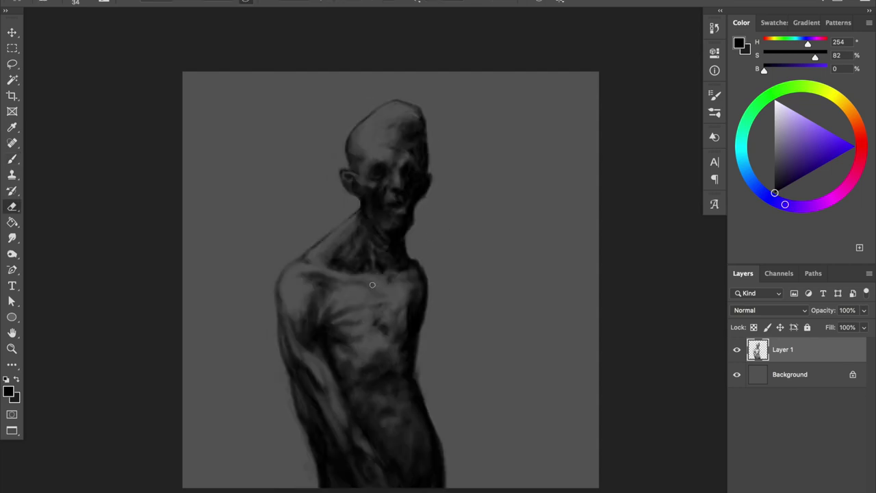
{"action": "key", "text": "b"}
Step: Try erasing part of the belly, then undo it
{"action": "key", "text": "e"}
{"action": "key", "text": "b"}
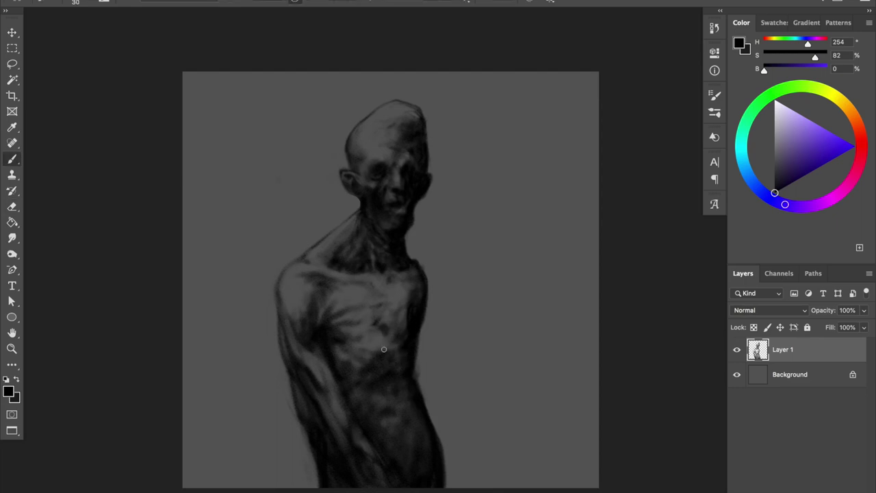
{"action": "key", "text": "e"}
{"action": "left_click_drag", "start_coordinate": [417, 409], "coordinate": [391, 391]}
{"action": "key", "text": "ctrl+z"}
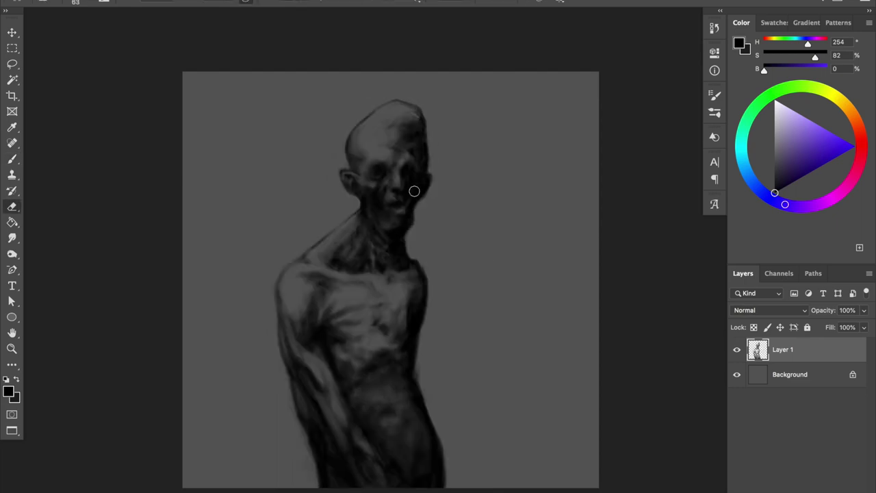
{"action": "key", "text": "b"}
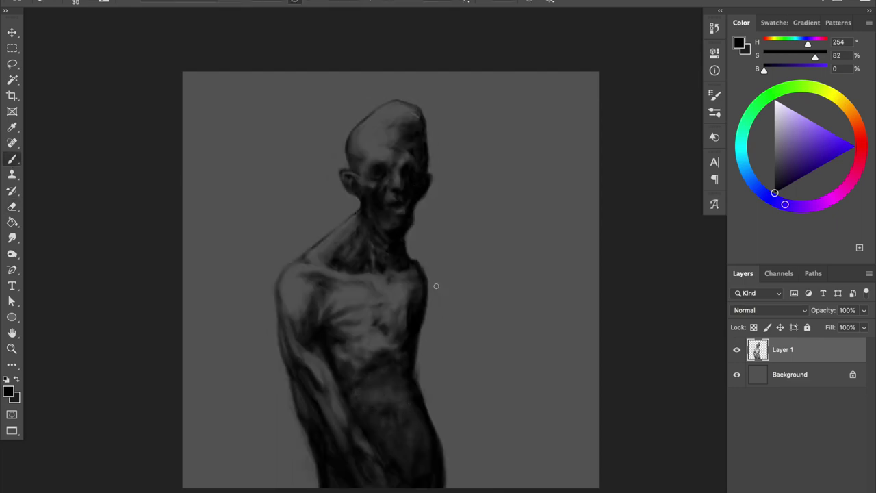
{"action": "key", "text": "e"}
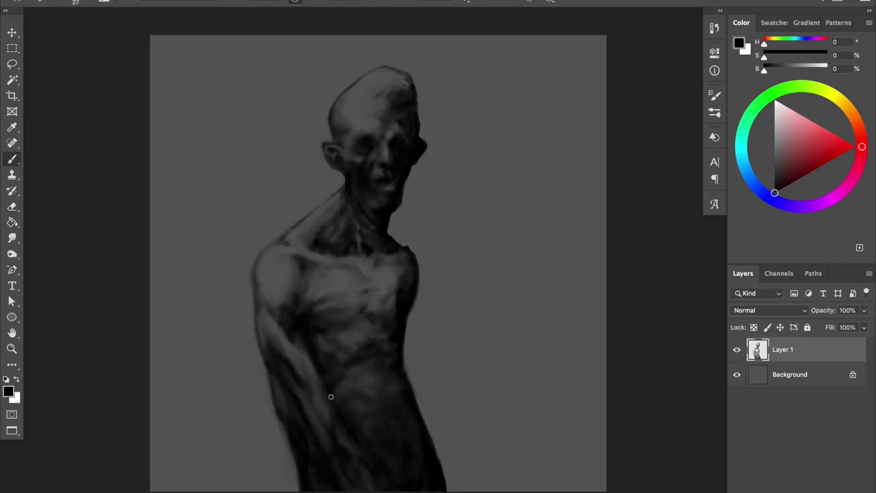
{"action": "right_click", "coordinate": [331, 403]}
Step: Set the eraser to size 41 and lighten the lower torso and hip
{"action": "key", "text": "e"}
{"action": "left_click_drag", "start_coordinate": [329, 413], "coordinate": [338, 438]}
{"action": "key", "text": "b"}
{"action": "key", "text": "e"}
{"action": "key", "text": "b"}
{"action": "key", "text": "e"}
{"action": "mouse_move", "coordinate": [350, 445]}
{"action": "left_mouse_down"}
{"action": "mouse_move", "coordinate": [344, 425]}
{"action": "mouse_move", "coordinate": [381, 489]}
{"action": "left_mouse_up"}
Step: Lighten a patch over the lower hip and darken the forearm
{"action": "key", "text": "b"}
{"action": "key", "text": "e"}
{"action": "left_click_drag", "start_coordinate": [325, 451], "coordinate": [331, 460]}
{"action": "key", "text": "b"}
{"action": "mouse_move", "coordinate": [315, 395]}
{"action": "left_mouse_down"}
{"action": "mouse_move", "coordinate": [338, 416]}
{"action": "mouse_move", "coordinate": [346, 479]}
{"action": "mouse_move", "coordinate": [315, 421]}
{"action": "mouse_move", "coordinate": [313, 389]}
{"action": "left_mouse_up"}
{"action": "key", "text": "e"}
{"action": "key", "text": "b"}
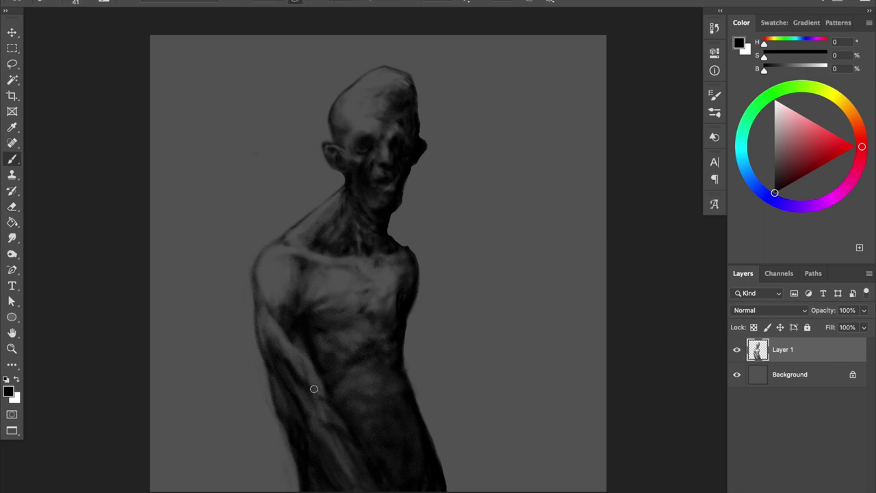
Step: In the mirrored view, lighten a patch along the right forearm
{"action": "key", "text": "ctrl+shift+h"}
{"action": "key", "text": "e"}
{"action": "left_click_drag", "start_coordinate": [459, 381], "coordinate": [456, 374]}
{"action": "key", "text": "b"}
{"action": "key", "text": "e"}
{"action": "key", "text": "b"}
{"action": "key", "text": "e"}
{"action": "key", "text": "b"}
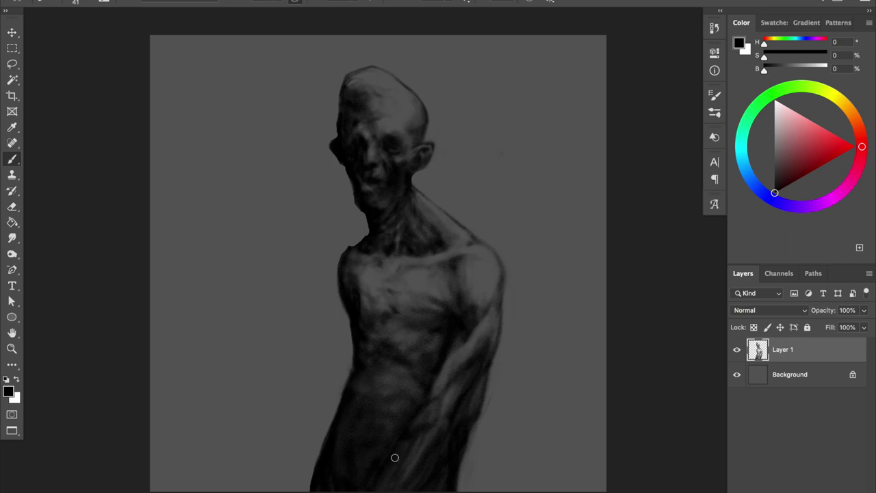
{"action": "key", "text": "e"}
Step: With a larger brush, darken the forearm and rebalance the lower torso shading
{"action": "key", "text": "ctrl+shift+h"}
{"action": "key", "text": "b"}
{"action": "left_click_drag", "start_coordinate": [309, 395], "coordinate": [322, 373]}
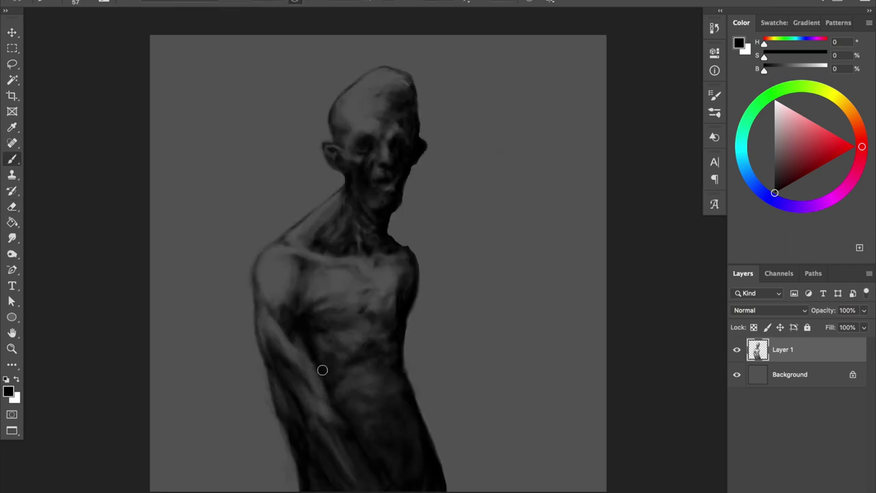
{"action": "key", "text": "e"}
{"action": "mouse_move", "coordinate": [286, 346]}
{"action": "left_mouse_down"}
{"action": "mouse_move", "coordinate": [342, 465]}
{"action": "mouse_move", "coordinate": [315, 365]}
{"action": "left_mouse_up"}
{"action": "key", "text": "b"}
{"action": "mouse_move", "coordinate": [323, 397]}
{"action": "left_mouse_down"}
{"action": "mouse_move", "coordinate": [376, 483]}
{"action": "mouse_move", "coordinate": [328, 391]}
{"action": "left_mouse_up"}
Step: Add a stroke on the mirrored arm, lighten part of it, and reshape the forearm contour
{"action": "key", "text": "ctrl+shift+h"}
{"action": "left_click_drag", "start_coordinate": [462, 362], "coordinate": [445, 404]}
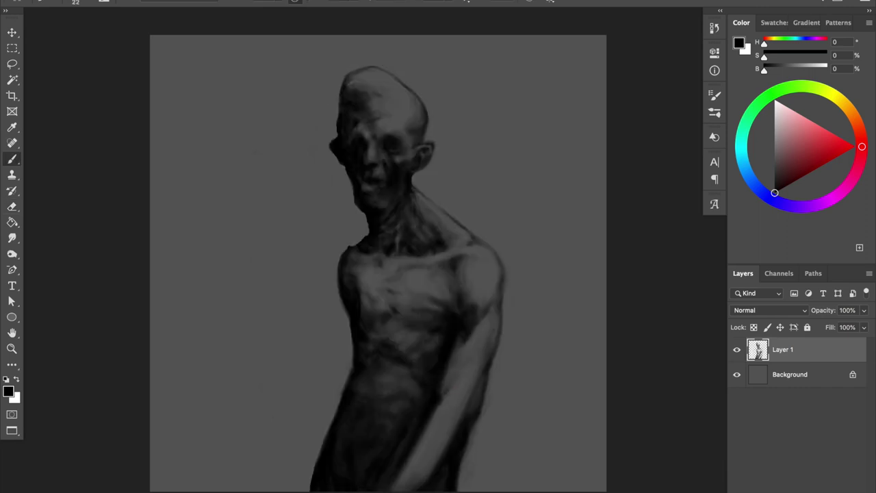
{"action": "key", "text": "e"}
{"action": "left_click_drag", "start_coordinate": [482, 335], "coordinate": [465, 363]}
{"action": "key", "text": "b"}
{"action": "key", "text": "e"}
{"action": "mouse_move", "coordinate": [439, 415]}
{"action": "left_mouse_down"}
{"action": "mouse_move", "coordinate": [410, 479]}
{"action": "mouse_move", "coordinate": [441, 451]}
{"action": "left_mouse_up"}
Step: Darken the upper-arm contour in the flipped view
{"action": "key", "text": "b"}
{"action": "key", "text": "e"}
{"action": "key", "text": "b"}
{"action": "key", "text": "ctrl+shift+h"}
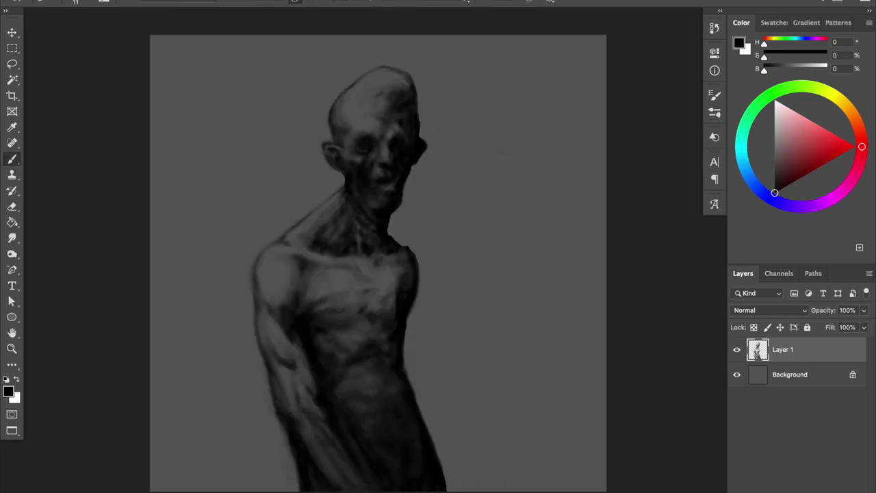
{"action": "left_click_drag", "start_coordinate": [262, 342], "coordinate": [283, 384]}
{"action": "key", "text": "e"}
{"action": "key", "text": "b"}
Step: Resize the brush to 155, then 33, and rework the right arm's edge
{"action": "left_click_drag", "start_coordinate": [335, 487], "coordinate": [378, 473]}
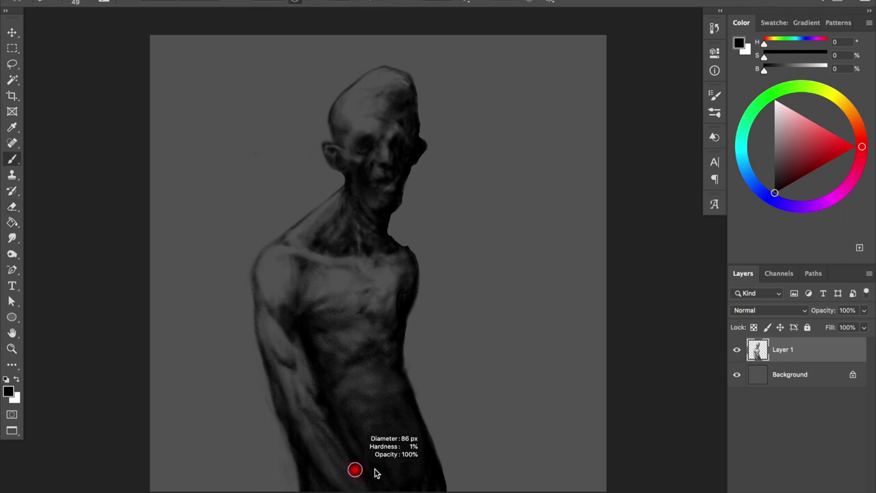
{"action": "key", "text": "ctrl+shift+h"}
{"action": "left_click_drag", "start_coordinate": [345, 292], "coordinate": [304, 291]}
{"action": "key", "text": "e"}
{"action": "mouse_move", "coordinate": [502, 261]}
{"action": "left_mouse_down"}
{"action": "mouse_move", "coordinate": [497, 301]}
{"action": "mouse_move", "coordinate": [478, 291]}
{"action": "left_mouse_up"}
{"action": "key", "text": "b"}
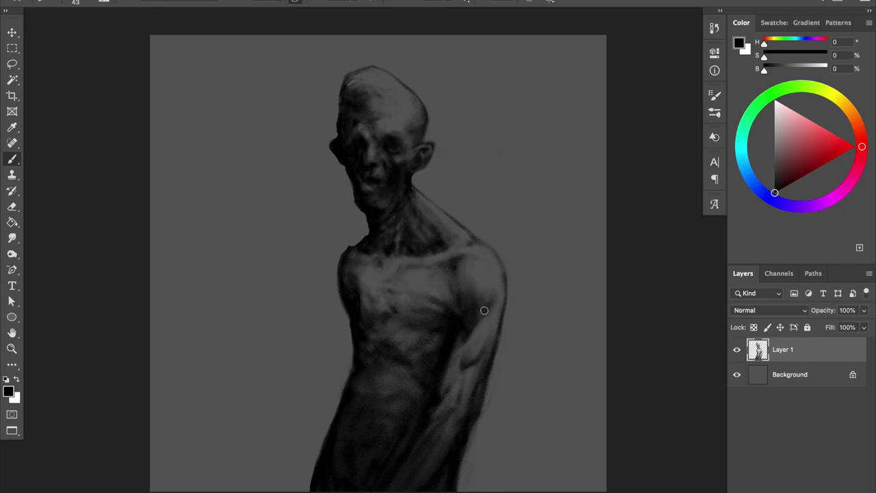
Step: Check the mirrored view and add dark strokes on the chest
{"action": "key", "text": "ctrl+shift+h"}
{"action": "key", "text": "e"}
{"action": "key", "text": "b"}
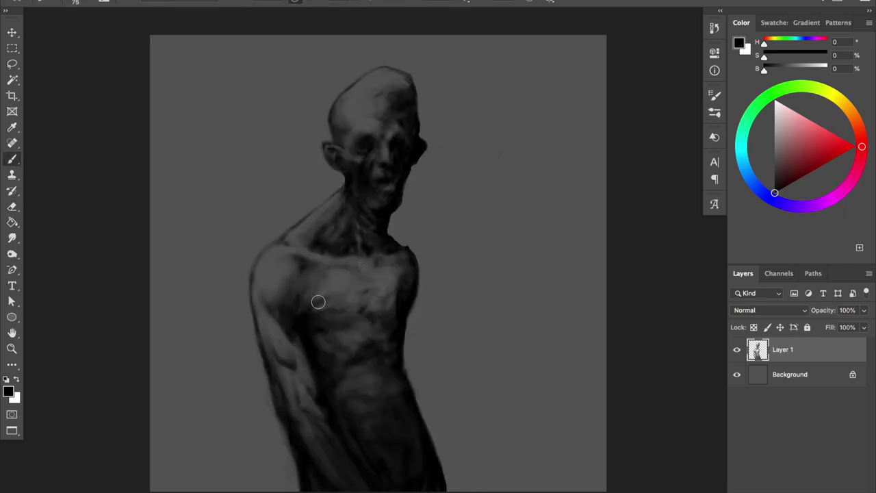
{"action": "key", "text": "e"}
{"action": "key", "text": "ctrl+shift+h"}
Step: Add further short strokes across the chest and enlarge the eraser
{"action": "key", "text": "ctrl+shift+h"}
{"action": "key", "text": "b"}
{"action": "mouse_move", "coordinate": [356, 312]}
{"action": "left_mouse_down"}
{"action": "mouse_move", "coordinate": [372, 254]}
{"action": "mouse_move", "coordinate": [370, 281]}
{"action": "left_mouse_up"}
{"action": "key", "text": "e"}
{"action": "key", "text": "b"}
{"action": "key", "text": "ctrl+shift+h"}
{"action": "mouse_move", "coordinate": [340, 307]}
{"action": "left_mouse_down"}
{"action": "mouse_move", "coordinate": [356, 273]}
{"action": "mouse_move", "coordinate": [373, 273]}
{"action": "left_mouse_up"}
{"action": "key", "text": "e"}
{"action": "key", "text": "bracketright"}
{"action": "key", "text": "bracketright"}
{"action": "key", "text": "bracketright"}
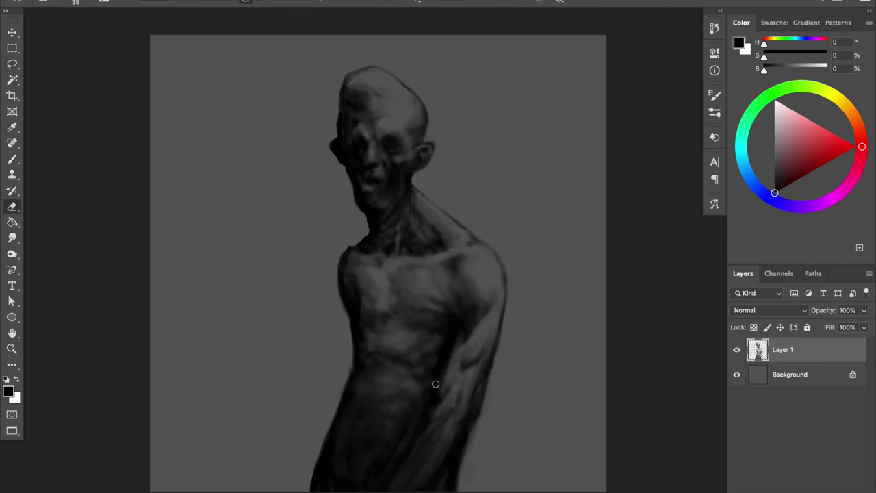
Step: Mirror the painting so the figure leans left and shrink the brush
{"action": "key", "text": "b"}
{"action": "key", "text": "e"}
{"action": "key", "text": "b"}
{"action": "key", "text": "ctrl+shift+h"}
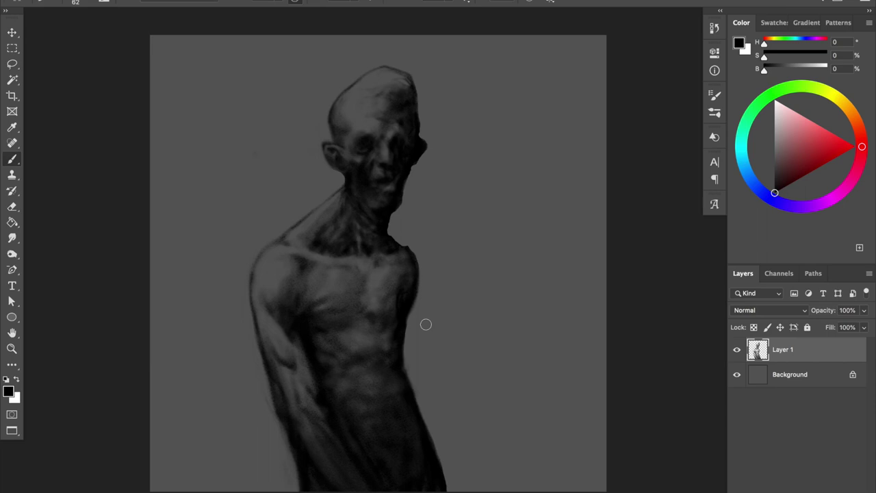
{"action": "key", "text": "e"}
{"action": "key", "text": "b"}
{"action": "key", "text": "e"}
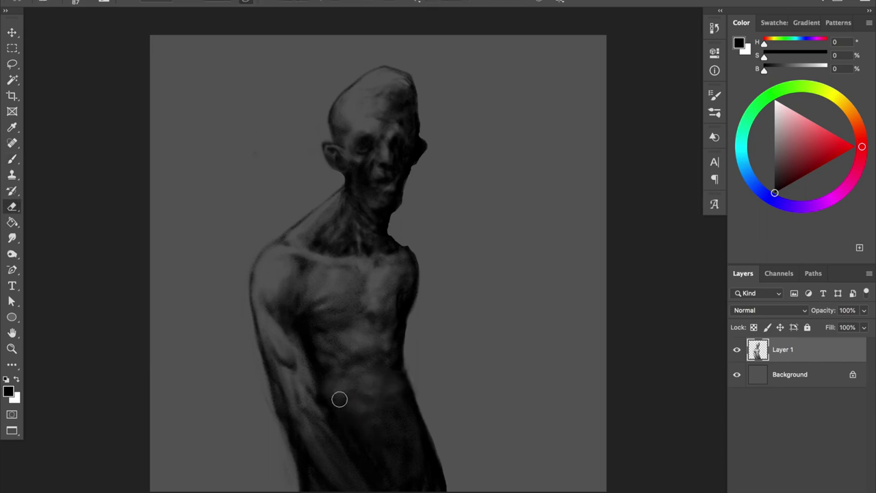
{"action": "key", "text": "b"}
{"action": "key", "text": "e"}
{"action": "key", "text": "b"}
Step: Add a faint mark on the head and flip the view to check proportions
{"action": "left_click_drag", "start_coordinate": [414, 93], "coordinate": [397, 93]}
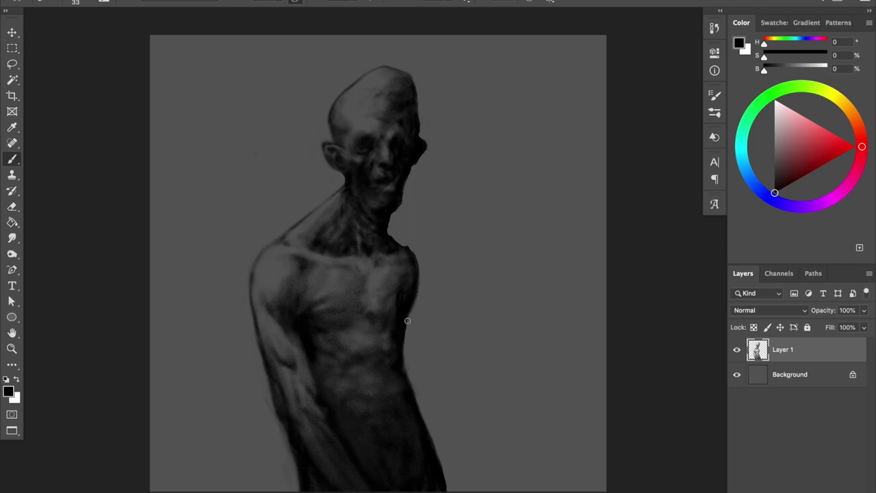
{"action": "key", "text": "h"}
{"action": "key", "text": "h"}
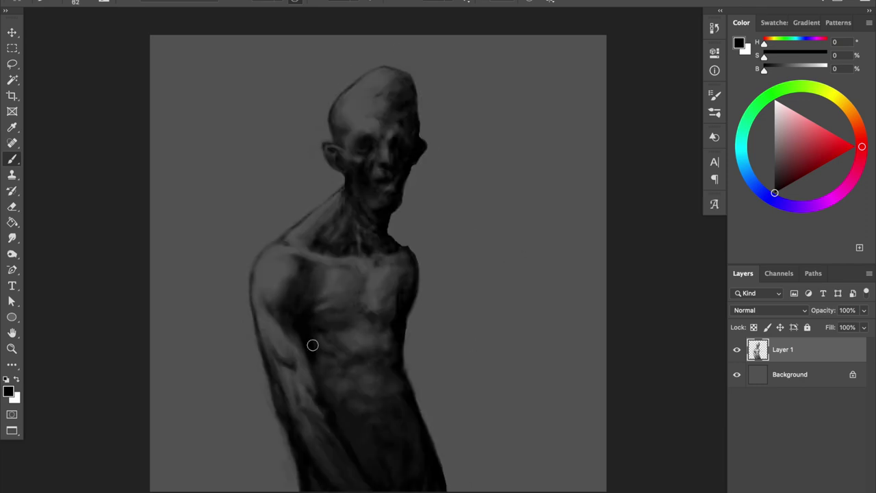
{"action": "key", "text": "h"}
{"action": "key", "text": "e"}
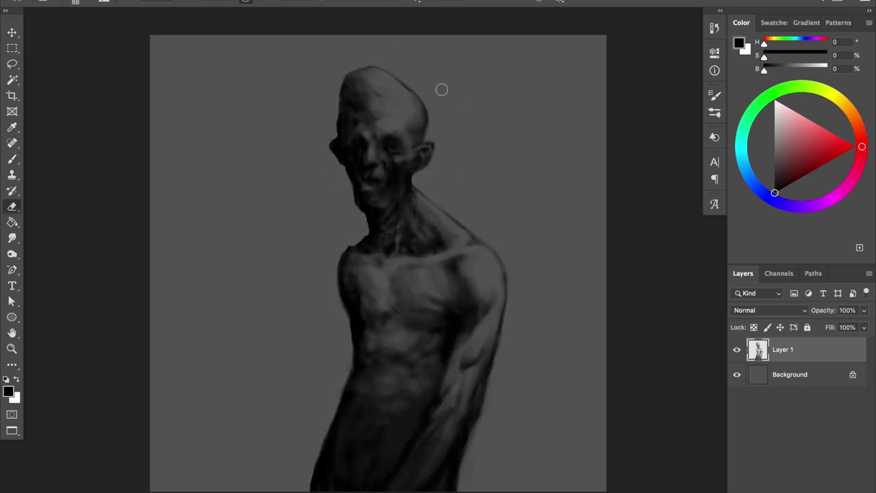
{"action": "key", "text": "b"}
{"action": "key", "text": "h"}
{"action": "key", "text": "e"}
{"action": "key", "text": "b"}
{"action": "left_click_drag", "start_coordinate": [422, 414], "coordinate": [490, 249]}
{"action": "mouse_move", "coordinate": [405, 375]}
{"action": "left_mouse_down"}
{"action": "mouse_move", "coordinate": [472, 240]}
{"action": "mouse_move", "coordinate": [495, 231]}
{"action": "mouse_move", "coordinate": [490, 210]}
{"action": "left_mouse_up"}
{"action": "left_click_drag", "start_coordinate": [487, 234], "coordinate": [505, 197]}
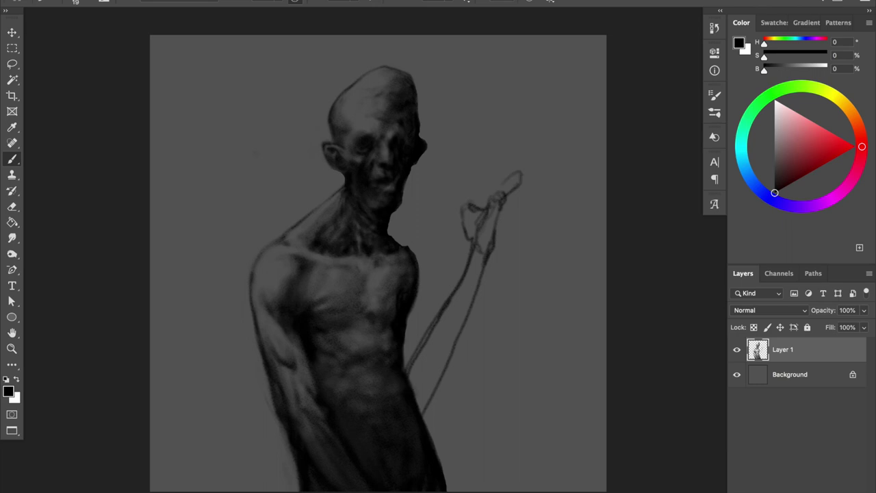
{"action": "key", "text": "ctrl+z"}
{"action": "left_click_drag", "start_coordinate": [488, 184], "coordinate": [510, 123]}
{"action": "key", "text": "ctrl+z"}
{"action": "key", "text": "ctrl+z"}
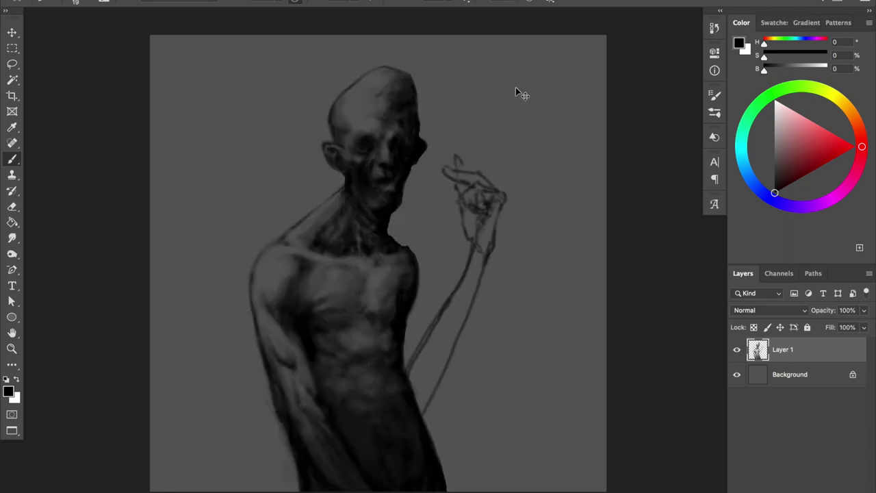
{"action": "key", "text": "ctrl+z"}
{"action": "key", "text": "l"}
{"action": "key", "text": "ctrl+z"}
{"action": "key", "text": "ctrl+z"}
{"action": "key", "text": "ctrl+z"}
{"action": "key", "text": "b"}
{"action": "key", "text": "l"}
{"action": "left_click_drag", "start_coordinate": [416, 361], "coordinate": [454, 410]}
{"action": "key", "text": "Delete"}
{"action": "key", "text": "b"}
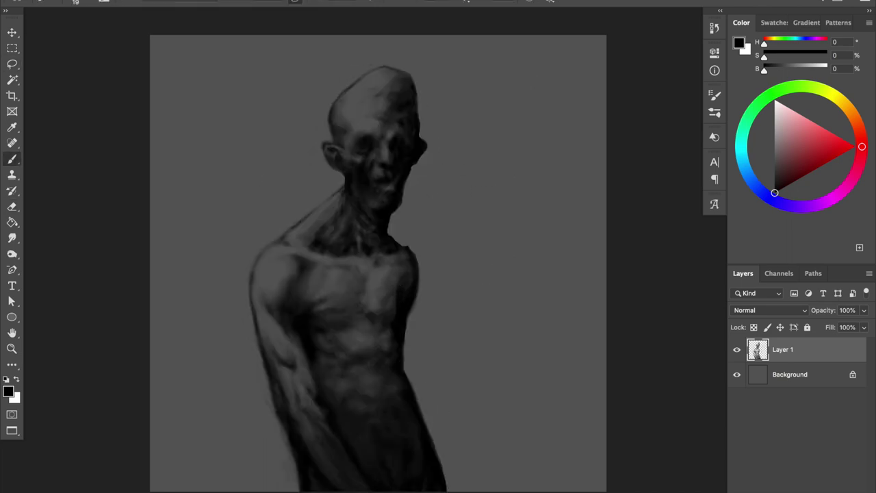
{"action": "key", "text": "e"}
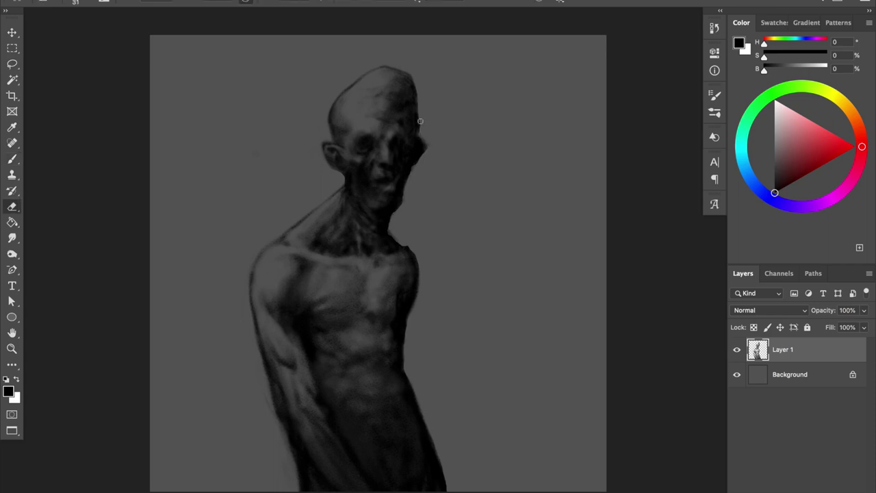
Step: Mirror the canvas horizontally and enlarge the brush to 30
{"action": "key", "text": "b"}
{"action": "key", "text": "e"}
{"action": "key", "text": "b"}
{"action": "key", "text": "e"}
{"action": "key", "text": "b"}
{"action": "key", "text": "ctrl+shift+h"}
{"action": "mouse_move", "coordinate": [391, 233]}
{"action": "left_mouse_down"}
{"action": "mouse_move", "coordinate": [388, 257]}
{"action": "mouse_move", "coordinate": [381, 225]}
{"action": "mouse_move", "coordinate": [338, 218]}
{"action": "left_mouse_up"}
Step: Alternate between Brush and Eraser while flipping the canvas to review the figure
{"action": "key", "text": "e"}
{"action": "key", "text": "b"}
{"action": "key", "text": "ctrl+shift+h"}
{"action": "key", "text": "e"}
{"action": "key", "text": "e"}
{"action": "key", "text": "b"}
{"action": "key", "text": "e"}
{"action": "key", "text": "b"}
{"action": "key", "text": "e"}
{"action": "key", "text": "b"}
{"action": "key", "text": "e"}
{"action": "key", "text": "b"}
{"action": "key", "text": "e"}
{"action": "key", "text": "b"}
{"action": "key", "text": "e"}
{"action": "key", "text": "b"}
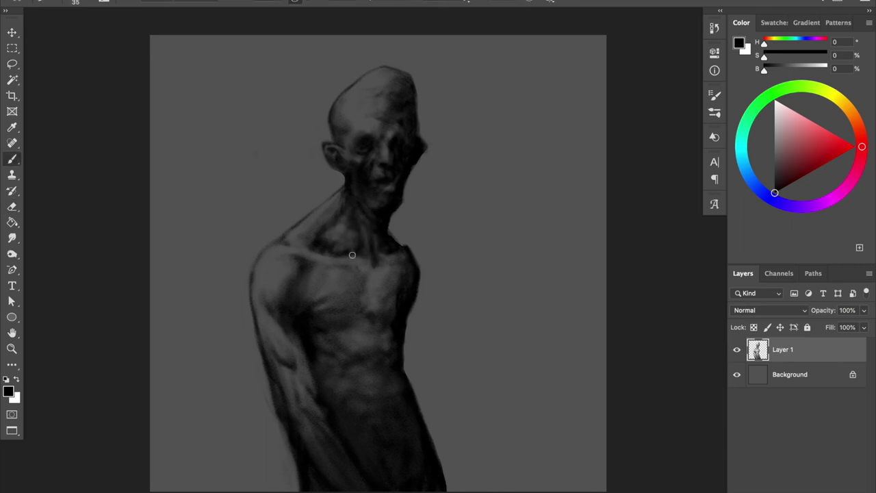
{"action": "key", "text": "h"}
{"action": "key", "text": "e"}
{"action": "key", "text": "b"}
{"action": "key", "text": "e"}
{"action": "key", "text": "b"}
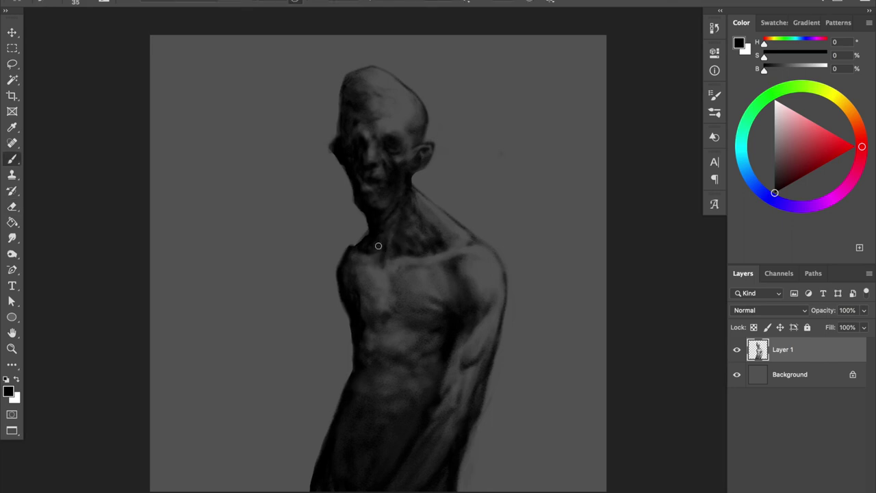
{"action": "key", "text": "h"}
{"action": "key", "text": "e"}
{"action": "key", "text": "b"}
Step: Darken the figure's left arm and lighten its upper and lower edges
{"action": "mouse_move", "coordinate": [270, 342]}
{"action": "left_mouse_down"}
{"action": "mouse_move", "coordinate": [278, 407]}
{"action": "mouse_move", "coordinate": [256, 336]}
{"action": "left_mouse_up"}
{"action": "key", "text": "h"}
{"action": "key", "text": "h"}
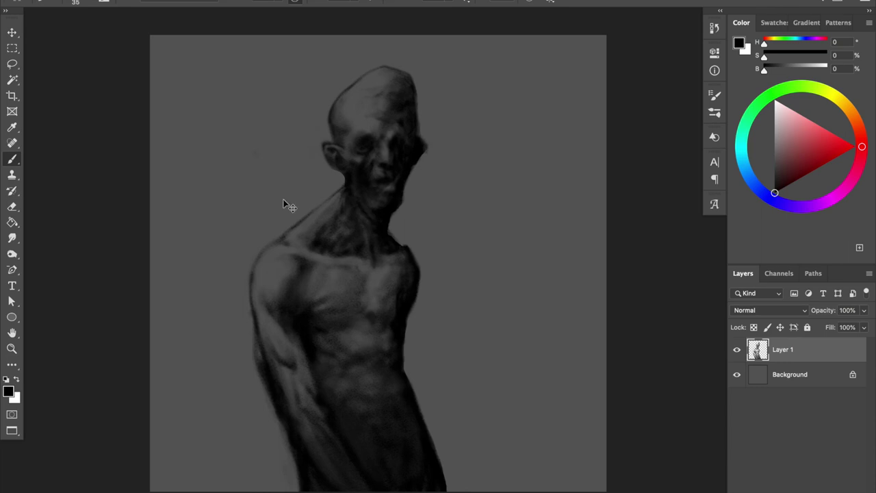
{"action": "key", "text": "e"}
{"action": "left_click_drag", "start_coordinate": [267, 380], "coordinate": [290, 445]}
{"action": "mouse_move", "coordinate": [282, 407]}
{"action": "left_mouse_down"}
{"action": "mouse_move", "coordinate": [304, 489]}
{"action": "mouse_move", "coordinate": [289, 434]}
{"action": "left_mouse_up"}
{"action": "key", "text": "b"}
{"action": "left_click_drag", "start_coordinate": [311, 492], "coordinate": [307, 471]}
Step: Reshape the shoulder and neck line with dark strokes on the mirrored canvas
{"action": "key", "text": "h"}
{"action": "key", "text": "h"}
{"action": "mouse_move", "coordinate": [280, 240]}
{"action": "left_mouse_down"}
{"action": "mouse_move", "coordinate": [342, 187]}
{"action": "mouse_move", "coordinate": [332, 204]}
{"action": "mouse_move", "coordinate": [294, 225]}
{"action": "mouse_move", "coordinate": [318, 219]}
{"action": "mouse_move", "coordinate": [281, 239]}
{"action": "left_mouse_up"}
{"action": "key", "text": "e"}
{"action": "key", "text": "h"}
{"action": "key", "text": "h"}
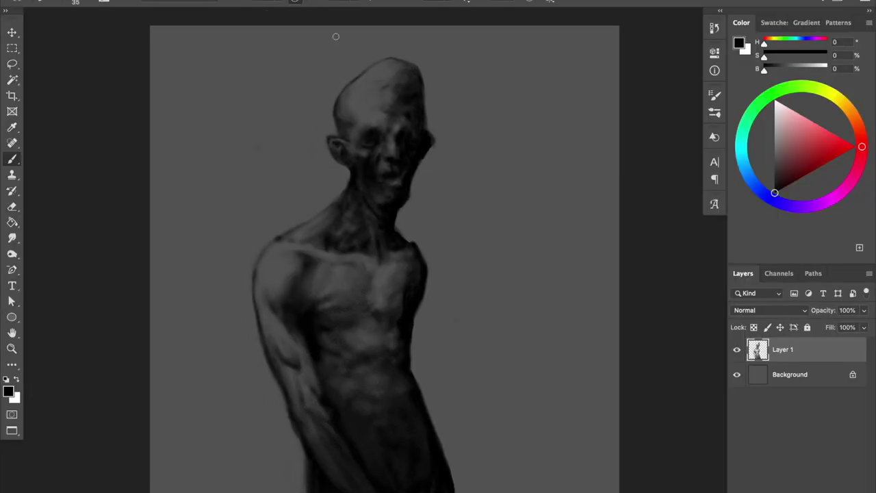
Step: Darken the pale eye-socket highlights and soften tones around the eye and cheek
{"action": "key", "text": "e"}
{"action": "left_click_drag", "start_coordinate": [370, 137], "coordinate": [387, 161]}
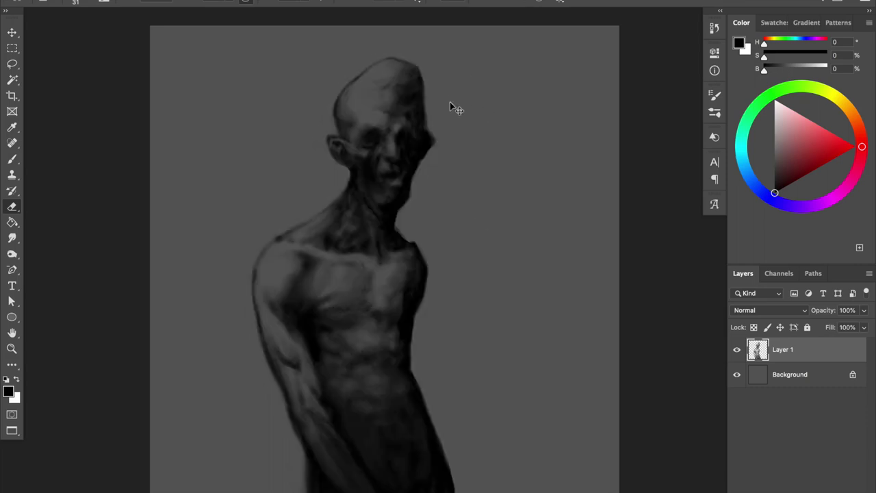
{"action": "left_click_drag", "start_coordinate": [377, 151], "coordinate": [374, 175]}
{"action": "key", "text": "b"}
{"action": "key", "text": "e"}
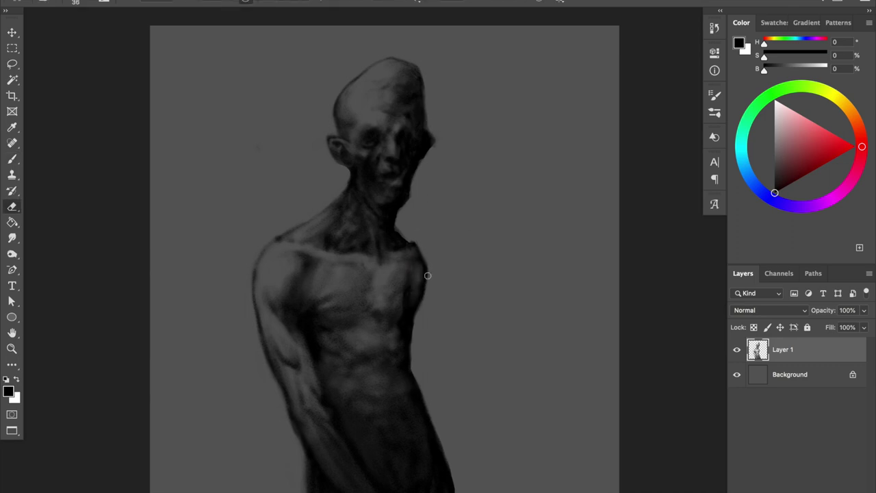
{"action": "key", "text": "b"}
Step: Erase stray edge strokes along the lower torso, checking the mirrored view
{"action": "key", "text": "ctrl+shift+h"}
{"action": "key", "text": "e"}
{"action": "key", "text": "b"}
{"action": "key", "text": "ctrl+shift+h"}
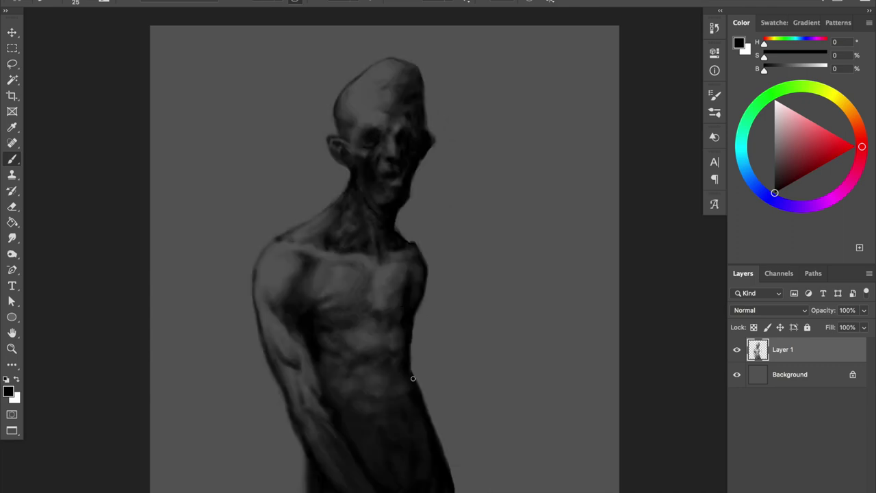
{"action": "key", "text": "ctrl+shift+h"}
Step: Alternate Brush and Eraser with canvas flips, then enlarge the brush to 69
{"action": "key", "text": "ctrl+shift+h"}
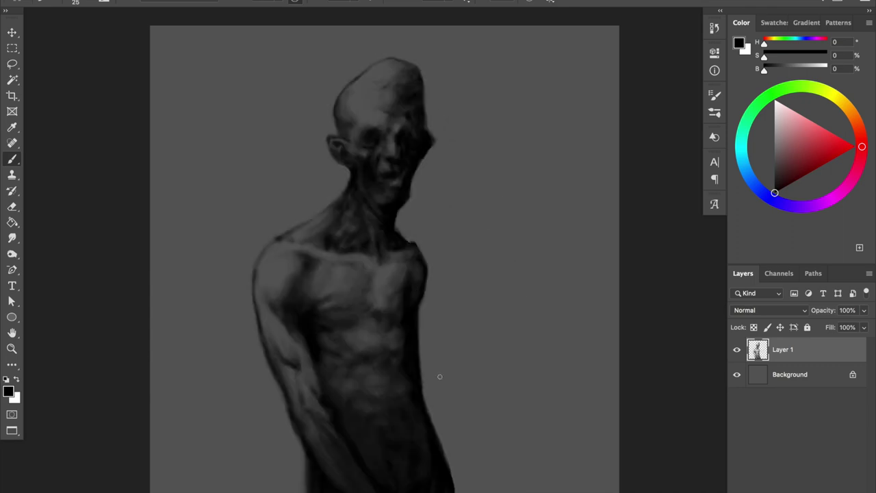
{"action": "key", "text": "e"}
{"action": "left_click_drag", "start_coordinate": [445, 407], "coordinate": [431, 486]}
{"action": "key", "text": "ctrl+shift+h"}
{"action": "key", "text": "b"}
{"action": "key", "text": "e"}
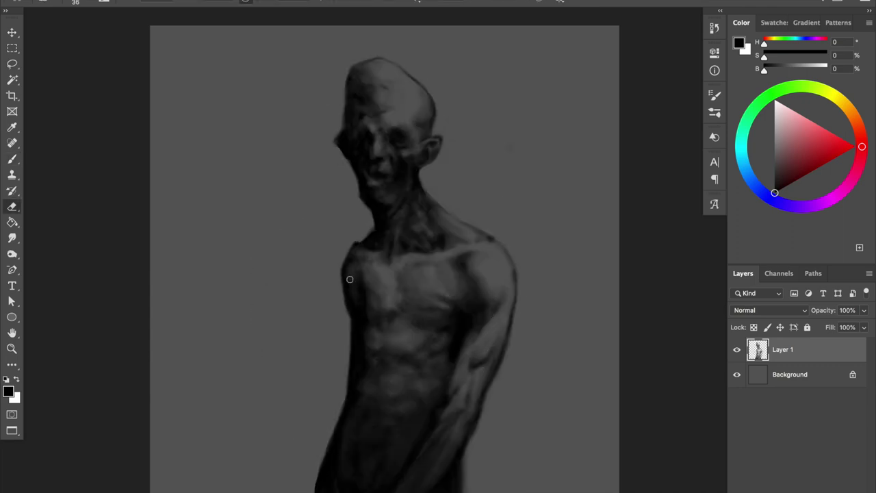
{"action": "key", "text": "ctrl+shift+h"}
{"action": "key", "text": "b"}
{"action": "key", "text": "e"}
{"action": "key", "text": "b"}
{"action": "key", "text": "e"}
{"action": "key", "text": "b"}
{"action": "key", "text": "ctrl+shift+h"}
{"action": "key", "text": "e"}
{"action": "key", "text": "b"}
{"action": "left_click", "coordinate": [370, 239]}
Step: Cut away the pointed top of the head and repaint it as a rounded skull
{"action": "key", "text": "l"}
{"action": "key", "text": "Delete"}
{"action": "key", "text": "ctrl+d"}
{"action": "key", "text": "b"}
{"action": "mouse_move", "coordinate": [425, 82]}
{"action": "left_mouse_down"}
{"action": "mouse_move", "coordinate": [329, 98]}
{"action": "mouse_move", "coordinate": [348, 102]}
{"action": "mouse_move", "coordinate": [386, 84]}
{"action": "left_mouse_up"}
Step: Rework the head's top edge, repainting it taller and more pointed
{"action": "key", "text": "e"}
{"action": "key", "text": "ctrl+shift+h"}
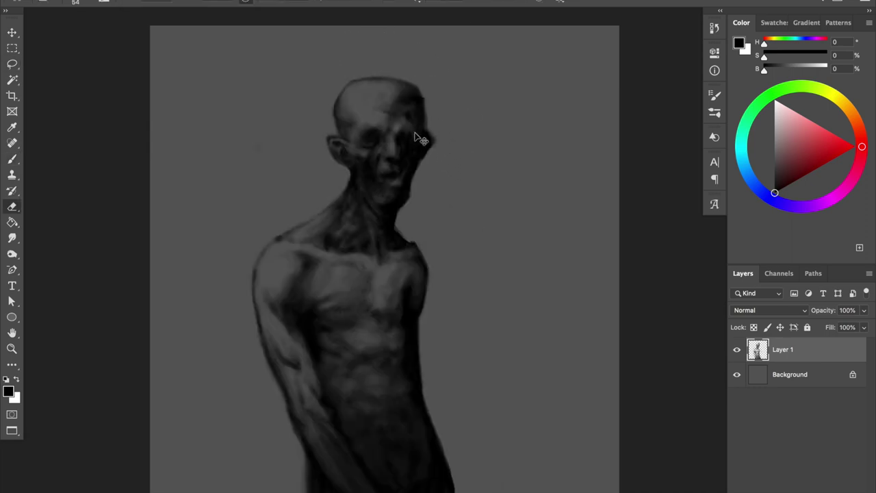
{"action": "key", "text": "ctrl+shift+h"}
{"action": "left_click_drag", "start_coordinate": [411, 65], "coordinate": [352, 92]}
{"action": "key", "text": "ctrl+shift+h"}
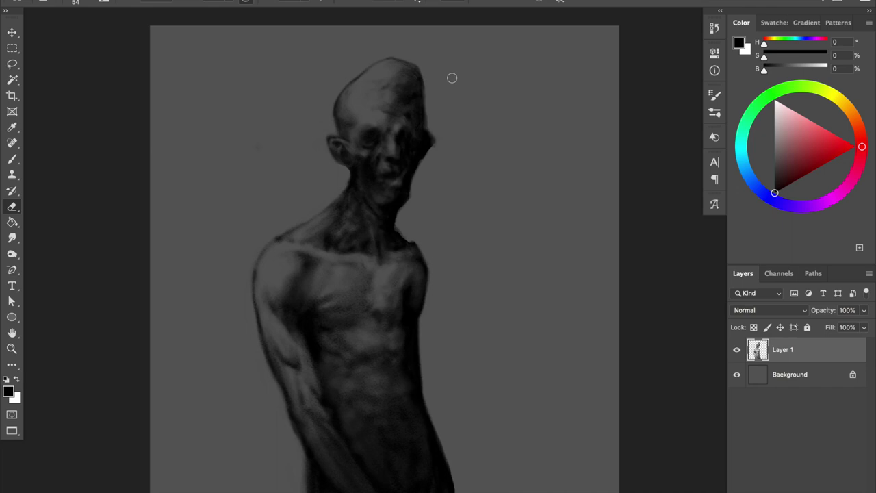
Step: Darken the lower-left hip contour with dark strokes and a size-48 brush
{"action": "key", "text": "b"}
{"action": "mouse_move", "coordinate": [298, 489]}
{"action": "left_mouse_down"}
{"action": "mouse_move", "coordinate": [304, 445]}
{"action": "mouse_move", "coordinate": [307, 479]}
{"action": "mouse_move", "coordinate": [319, 488]}
{"action": "left_mouse_up"}
{"action": "key", "text": "e"}
{"action": "key", "text": "b"}
{"action": "key", "text": "e"}
{"action": "key", "text": "b"}
{"action": "left_click_drag", "start_coordinate": [303, 454], "coordinate": [308, 482]}
{"action": "key", "text": "ctrl+shift+h"}
{"action": "key", "text": "bracketright"}
{"action": "mouse_move", "coordinate": [352, 438]}
{"action": "left_mouse_down"}
{"action": "mouse_move", "coordinate": [353, 472]}
{"action": "mouse_move", "coordinate": [357, 443]}
{"action": "left_mouse_up"}
Step: Lighten the left chest and ribs with the Eraser
{"action": "key", "text": "e"}
{"action": "key", "text": "b"}
{"action": "key", "text": "e"}
{"action": "key", "text": "b"}
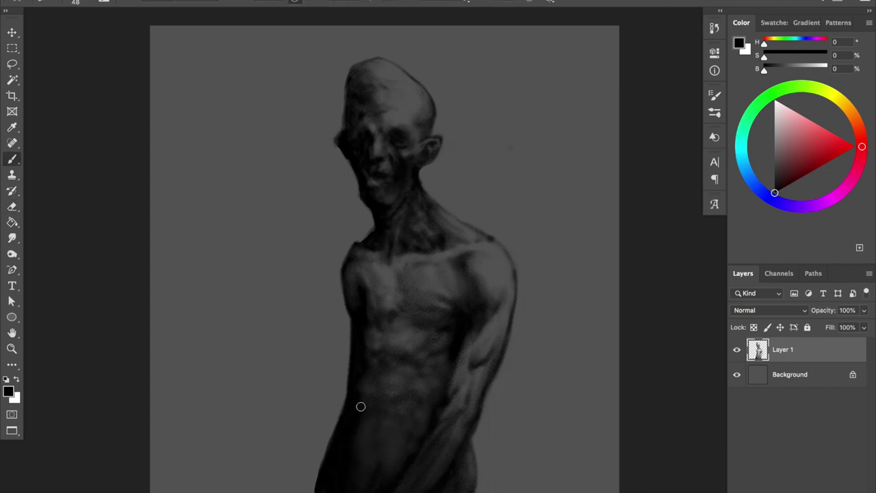
{"action": "key", "text": "e"}
{"action": "left_click_drag", "start_coordinate": [366, 322], "coordinate": [366, 356]}
Step: Alternate Brush and Eraser while flipping the canvas to check the torso
{"action": "key", "text": "b"}
{"action": "key", "text": "e"}
{"action": "key", "text": "ctrl+shift+h"}
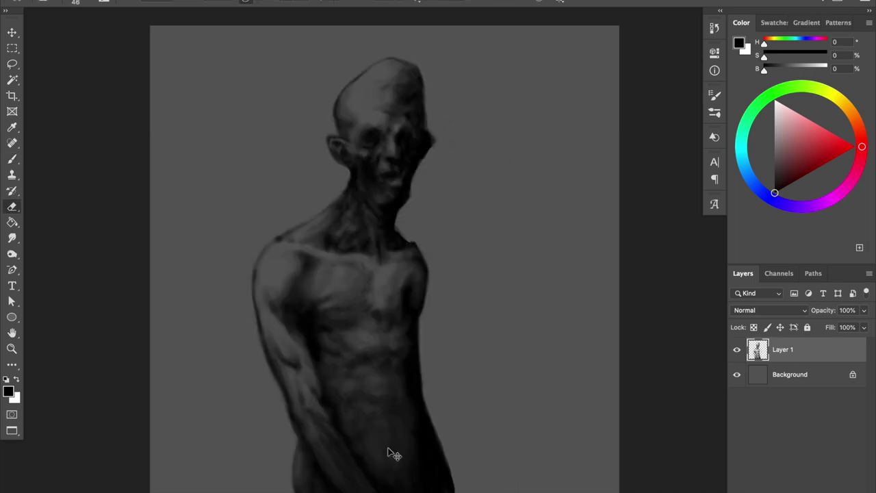
{"action": "key", "text": "b"}
{"action": "key", "text": "e"}
{"action": "key", "text": "ctrl+shift+h"}
{"action": "key", "text": "b"}
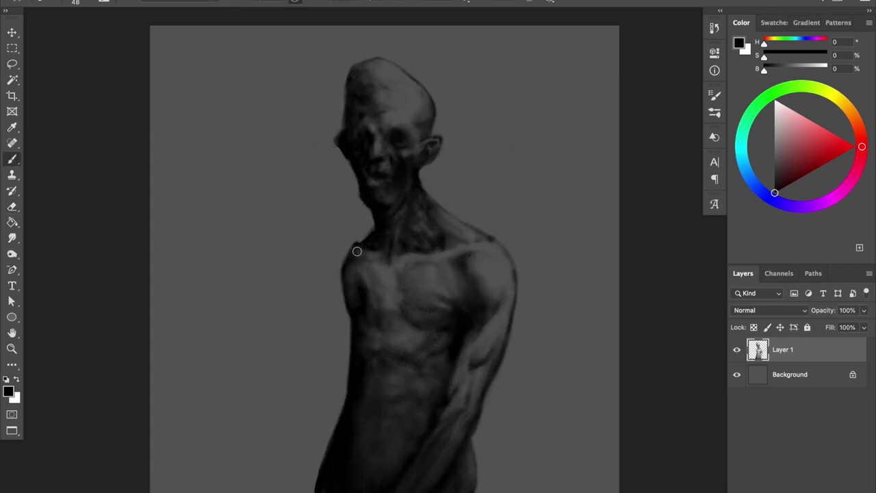
{"action": "key", "text": "e"}
{"action": "key", "text": "b"}
{"action": "key", "text": "e"}
{"action": "key", "text": "ctrl+shift+h"}
{"action": "key", "text": "b"}
Step: Paint a dark stroke along the collarbone
{"action": "left_click_drag", "start_coordinate": [319, 255], "coordinate": [346, 269]}
{"action": "key", "text": "e"}
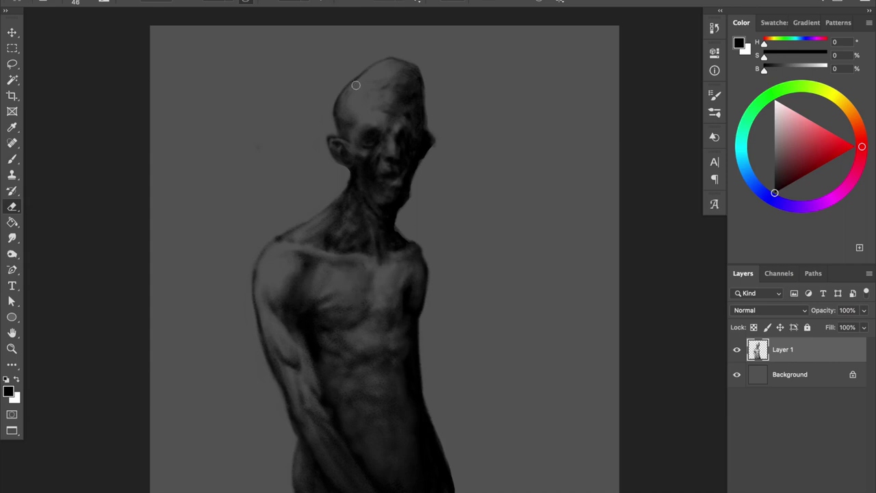
{"action": "key", "text": "b"}
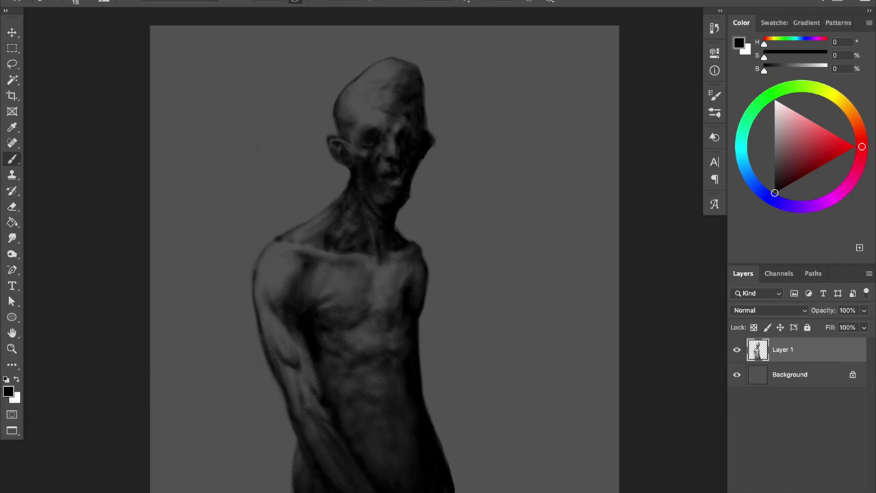
{"action": "key", "text": "ctrl+shift+h"}
Step: Lasso the head and warp it with Free Transform into a flatter, shorter skull
{"action": "key", "text": "l"}
{"action": "left_click_drag", "start_coordinate": [411, 219], "coordinate": [469, 94]}
{"action": "key", "text": "ctrl+t"}
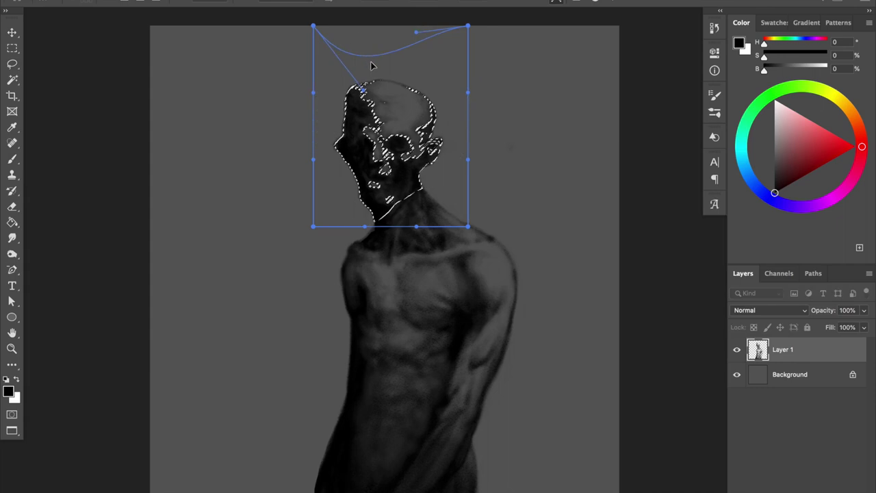
{"action": "key", "text": "Return"}
{"action": "key", "text": "ctrl+d"}
{"action": "key", "text": "ctrl+shift+h"}
Step: Erase the dark edge along the figure's right waist and hip with a 36 px eraser
{"action": "key", "text": "b"}
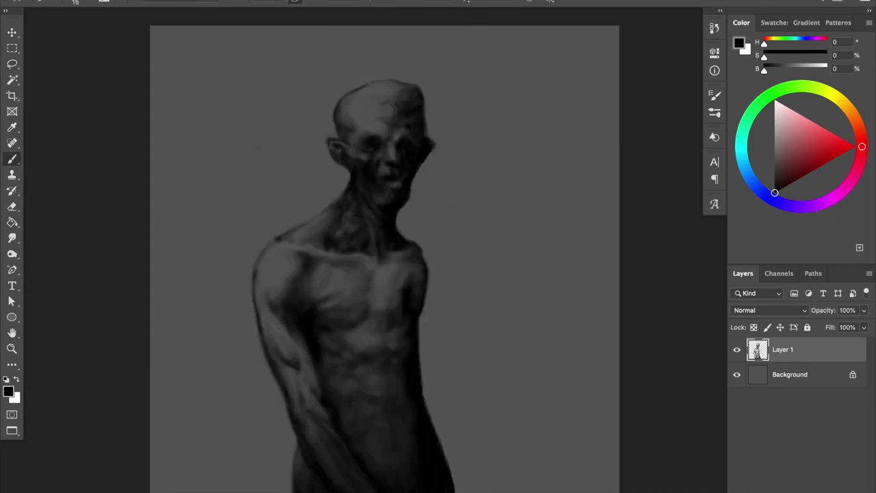
{"action": "key", "text": "e"}
{"action": "key", "text": "b"}
{"action": "key", "text": "e"}
{"action": "key", "text": "b"}
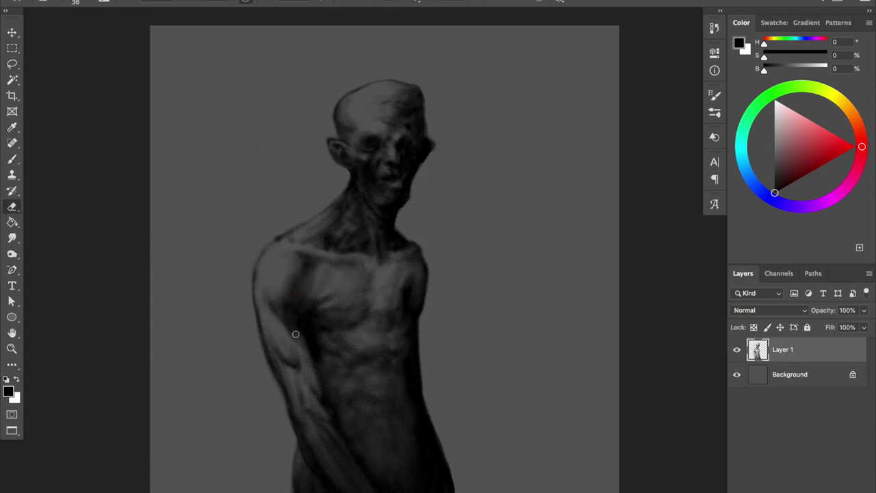
{"action": "key", "text": "e"}
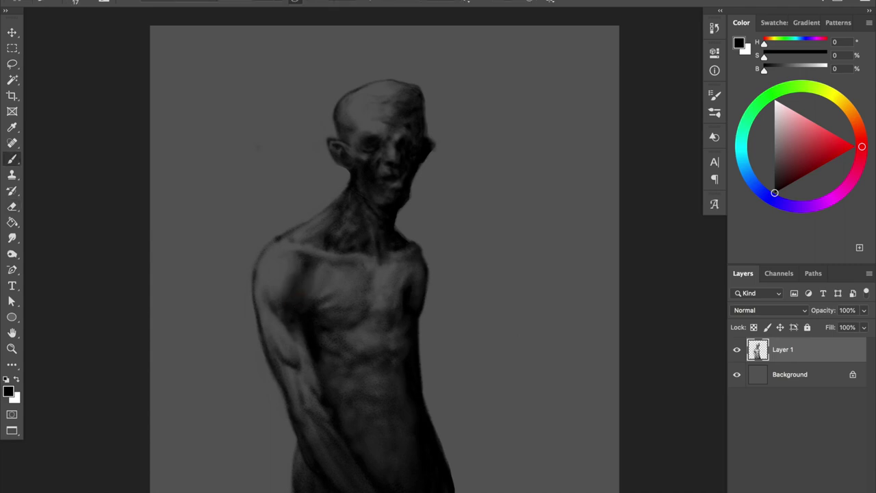
{"action": "key", "text": "e"}
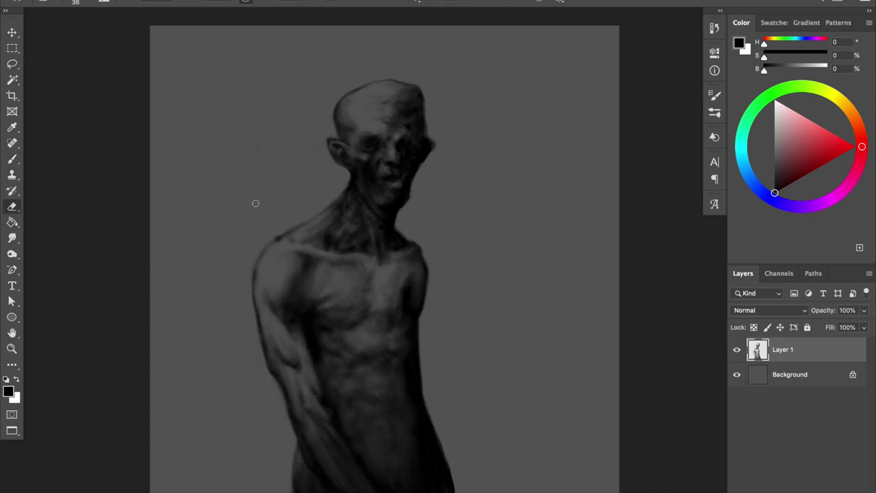
{"action": "mouse_move", "coordinate": [426, 324]}
{"action": "left_mouse_down"}
{"action": "mouse_move", "coordinate": [415, 394]}
{"action": "mouse_move", "coordinate": [424, 446]}
{"action": "mouse_move", "coordinate": [421, 425]}
{"action": "left_mouse_up"}
{"action": "mouse_move", "coordinate": [411, 322]}
{"action": "left_mouse_down"}
{"action": "mouse_move", "coordinate": [431, 420]}
{"action": "mouse_move", "coordinate": [422, 431]}
{"action": "mouse_move", "coordinate": [414, 383]}
{"action": "left_mouse_up"}
Step: Darken the lower right edge and skew the figure's lower body to the right
{"action": "key", "text": "b"}
{"action": "left_click_drag", "start_coordinate": [423, 443], "coordinate": [419, 492]}
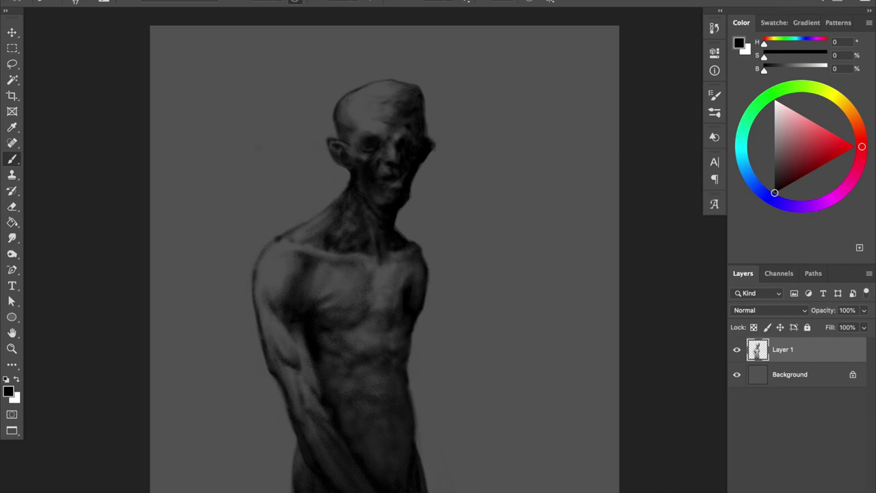
{"action": "key", "text": "ctrl+t"}
{"action": "left_click_drag", "start_coordinate": [383, 305], "coordinate": [541, 458]}
{"action": "key", "text": "Return"}
{"action": "key", "text": "e"}
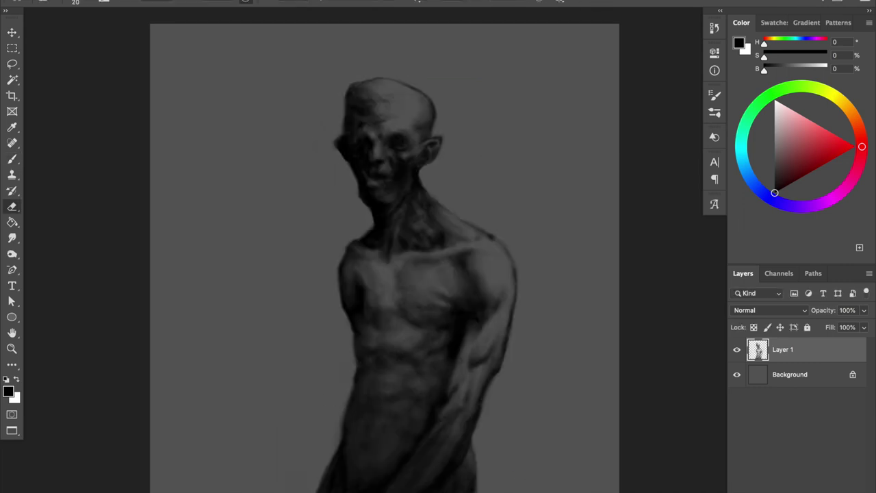
Step: Flip the painting horizontally and lighten the dark paint on the arm's left edge
{"action": "key", "text": "shift+h"}
{"action": "key", "text": "b"}
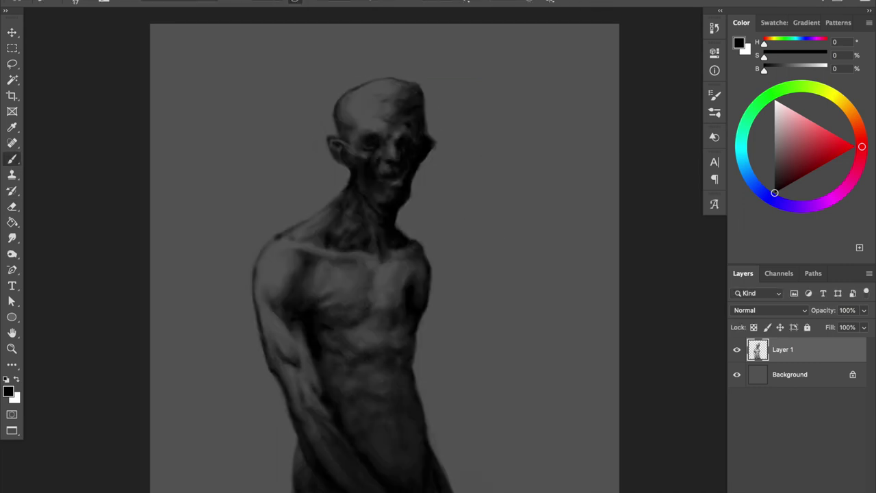
{"action": "key", "text": "e"}
{"action": "left_click_drag", "start_coordinate": [260, 305], "coordinate": [267, 344]}
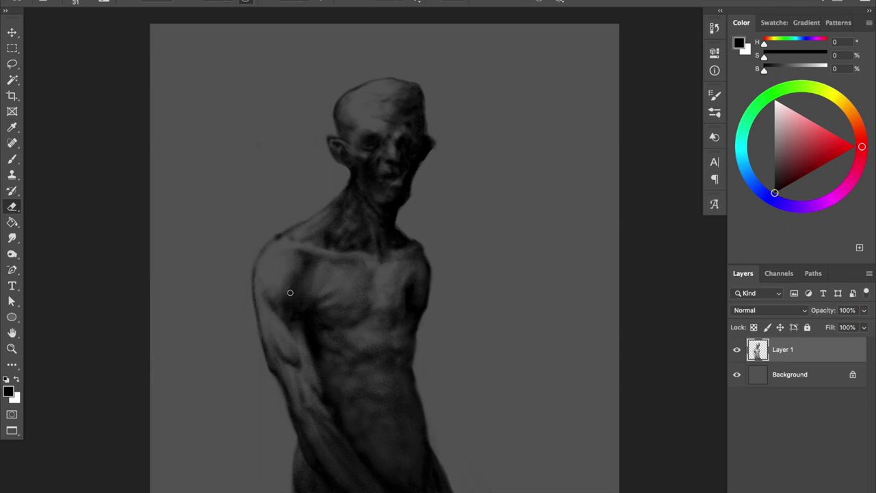
{"action": "key", "text": "b"}
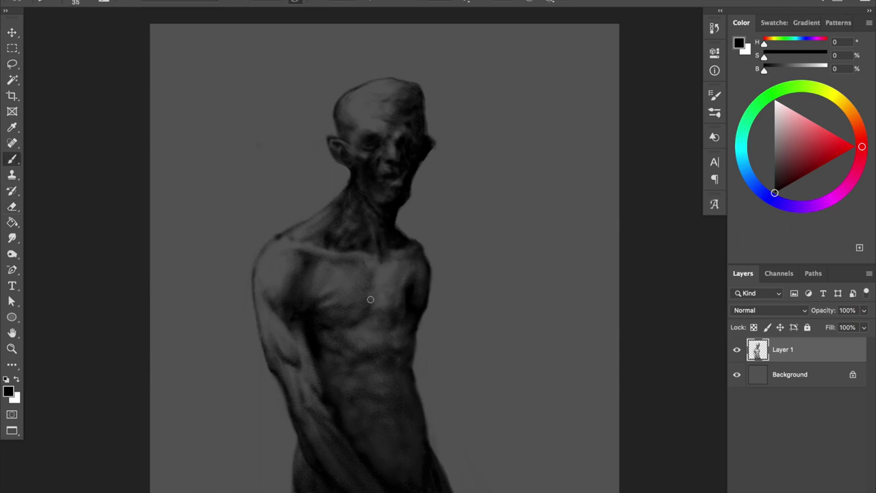
{"action": "key", "text": "e"}
{"action": "key", "text": "bracketright"}
{"action": "key", "text": "b"}
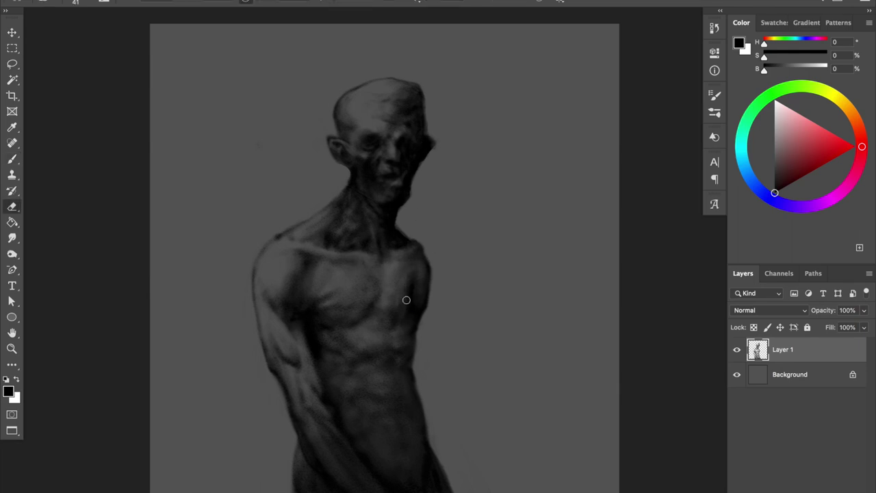
{"action": "left_click_drag", "start_coordinate": [413, 305], "coordinate": [404, 304]}
{"action": "key", "text": "e"}
Step: Mirror the canvas to check the drawing while alternating between brush and eraser
{"action": "key", "text": "ctrl+shift+h"}
{"action": "key", "text": "b"}
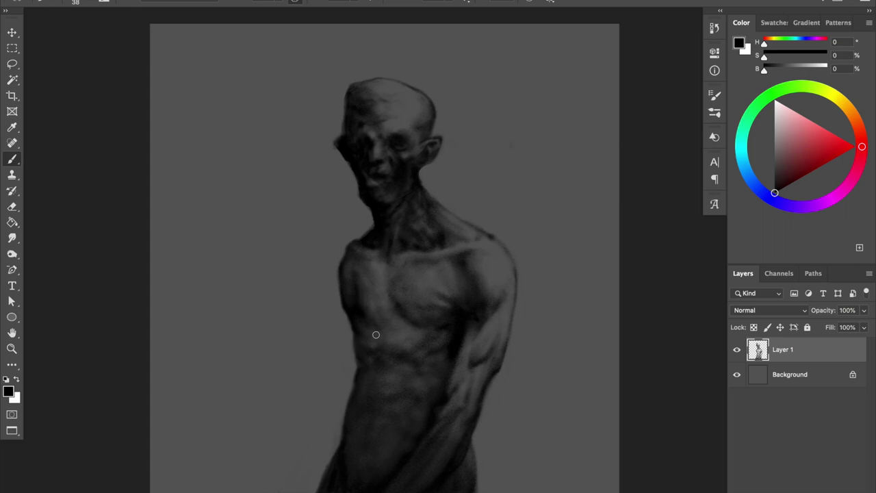
{"action": "key", "text": "e"}
{"action": "key", "text": "b"}
{"action": "key", "text": "e"}
{"action": "key", "text": "b"}
{"action": "key", "text": "e"}
{"action": "key", "text": "ctrl+shift+h"}
{"action": "key", "text": "b"}
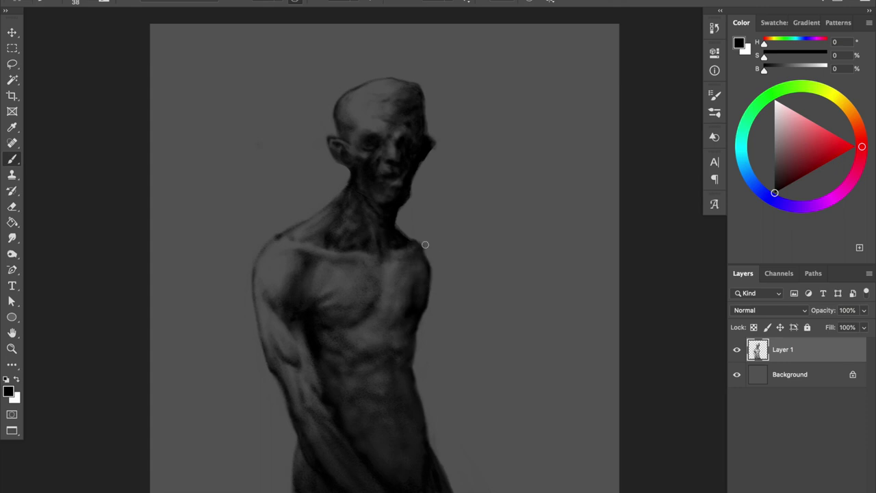
Step: Shade the right side of the head, jaw and cheek darker, plus the upper arm
{"action": "left_click_drag", "start_coordinate": [263, 247], "coordinate": [239, 415]}
{"action": "key", "text": "ctrl+z"}
{"action": "mouse_move", "coordinate": [425, 90]}
{"action": "left_mouse_down"}
{"action": "mouse_move", "coordinate": [436, 141]}
{"action": "mouse_move", "coordinate": [410, 205]}
{"action": "left_mouse_up"}
{"action": "key", "text": "ctrl+z"}
{"action": "mouse_move", "coordinate": [419, 167]}
{"action": "left_mouse_down"}
{"action": "mouse_move", "coordinate": [404, 214]}
{"action": "mouse_move", "coordinate": [417, 204]}
{"action": "mouse_move", "coordinate": [408, 209]}
{"action": "left_mouse_up"}
{"action": "key", "text": "ctrl+shift+h"}
{"action": "key", "text": "ctrl+shift+h"}
{"action": "key", "text": "ctrl+shift+h"}
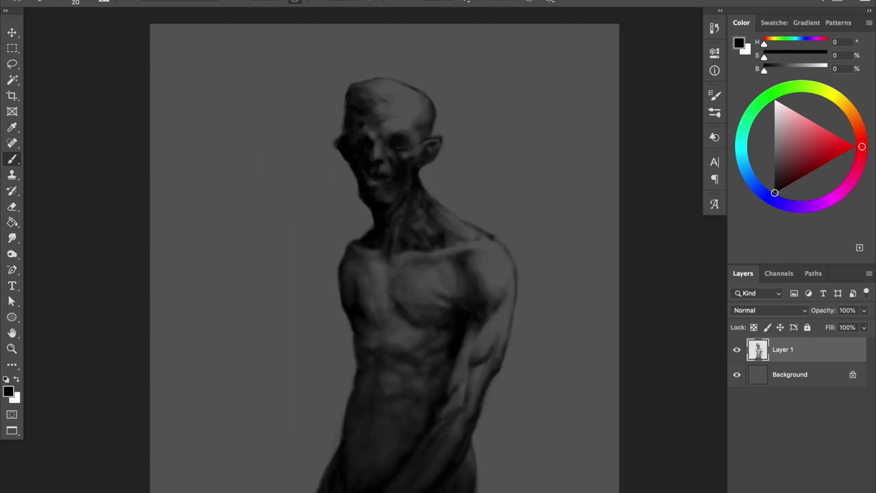
{"action": "left_click_drag", "start_coordinate": [476, 353], "coordinate": [495, 323]}
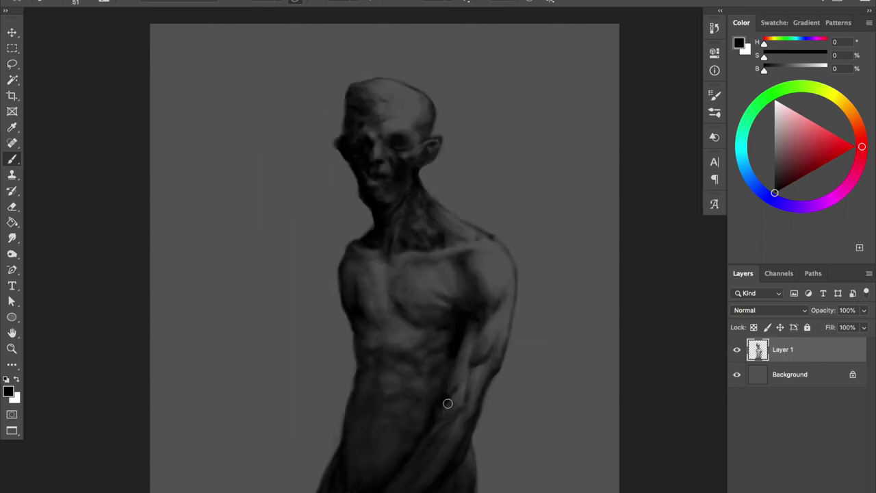
Step: Flip the canvas view back and forth to compare the new shading
{"action": "key", "text": "ctrl+shift+h"}
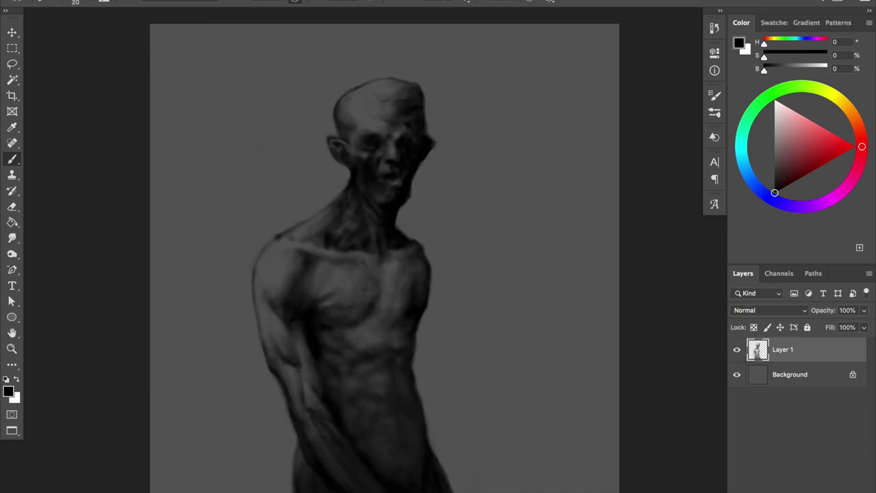
{"action": "key", "text": "ctrl+shift+h"}
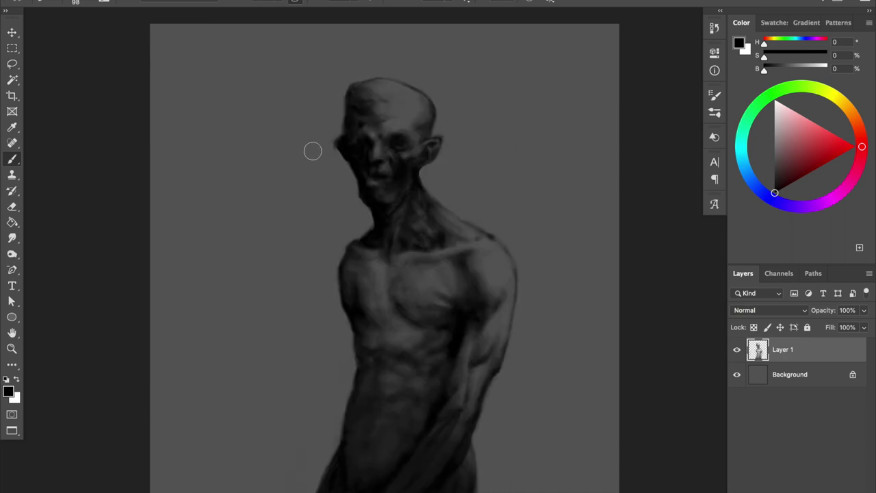
{"action": "key", "text": "ctrl+shift+h"}
{"action": "key", "text": "e"}
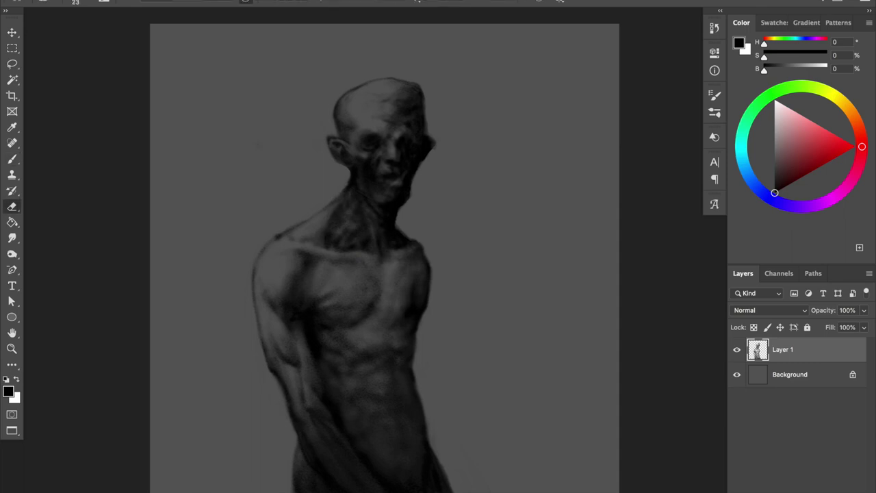
{"action": "key", "text": "b"}
{"action": "key", "text": "e"}
{"action": "key", "text": "b"}
{"action": "key", "text": "ctrl+shift+h"}
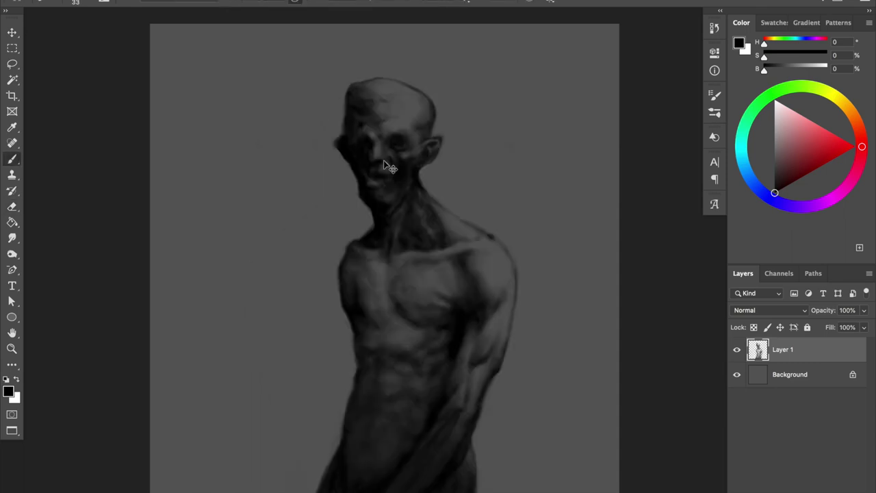
{"action": "key", "text": "e"}
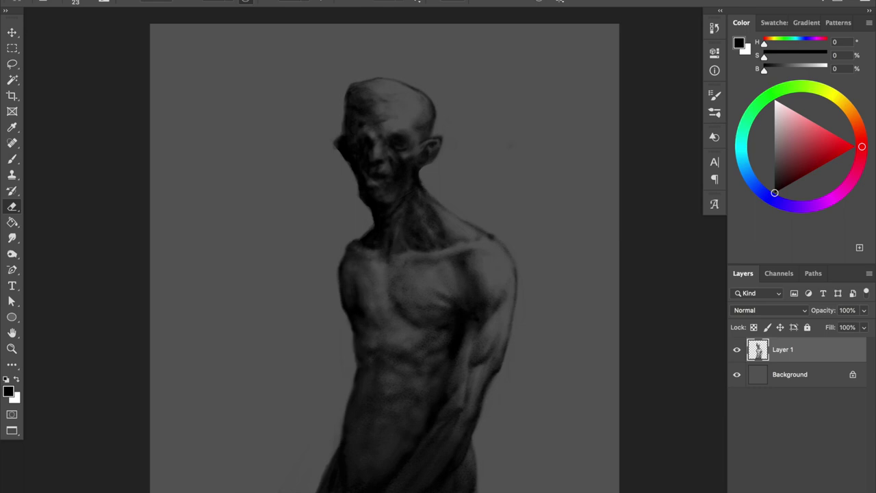
{"action": "key", "text": "b"}
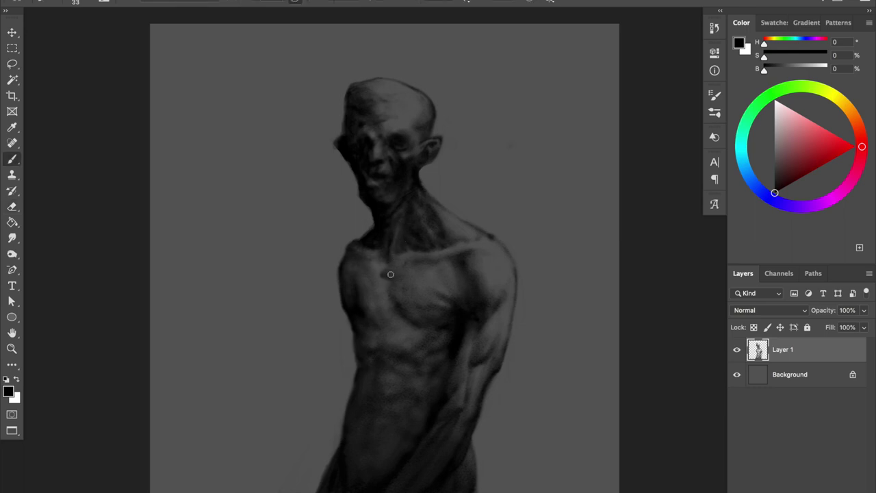
{"action": "key", "text": "e"}
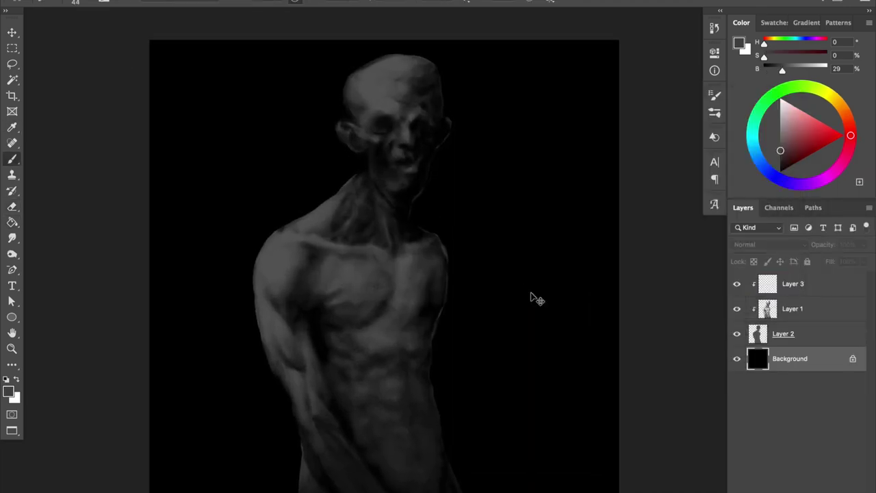
Step: Add a new layer named 'Rim' and set the paint colour to pure white
{"action": "left_click", "coordinate": [745, 289]}
{"action": "type", "text": "Rim"}
{"action": "key", "text": "Return"}
{"action": "left_click", "coordinate": [780, 100]}
Step: Paint white rim light along the skull's right edge and ear, down toward the jaw
{"action": "left_click_drag", "start_coordinate": [438, 68], "coordinate": [446, 147]}
{"action": "key", "text": "bracketleft"}
{"action": "left_click_drag", "start_coordinate": [438, 100], "coordinate": [442, 127]}
{"action": "left_click_drag", "start_coordinate": [438, 67], "coordinate": [441, 121]}
{"action": "left_click_drag", "start_coordinate": [436, 145], "coordinate": [431, 164]}
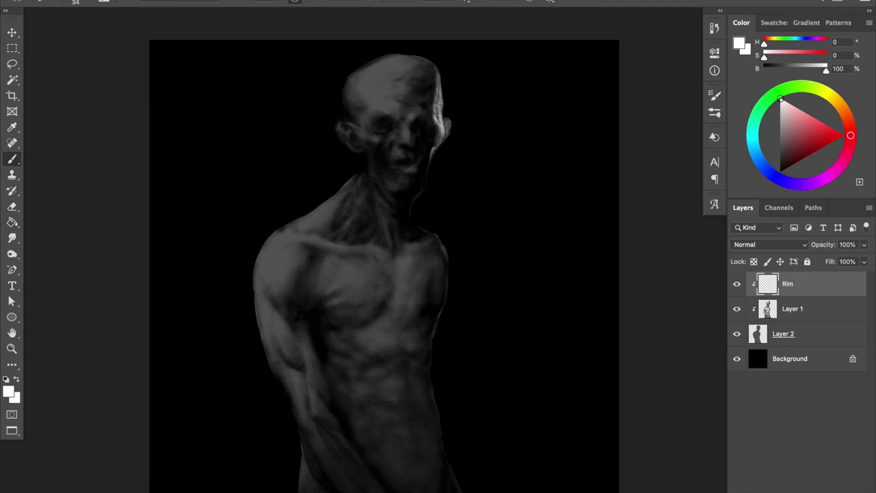
{"action": "mouse_move", "coordinate": [433, 93]}
{"action": "left_mouse_down"}
{"action": "mouse_move", "coordinate": [449, 128]}
{"action": "mouse_move", "coordinate": [406, 202]}
{"action": "mouse_move", "coordinate": [408, 232]}
{"action": "left_mouse_up"}
Step: Paint rim light along the right chest edge and the torso's opposite edge
{"action": "key", "text": "e"}
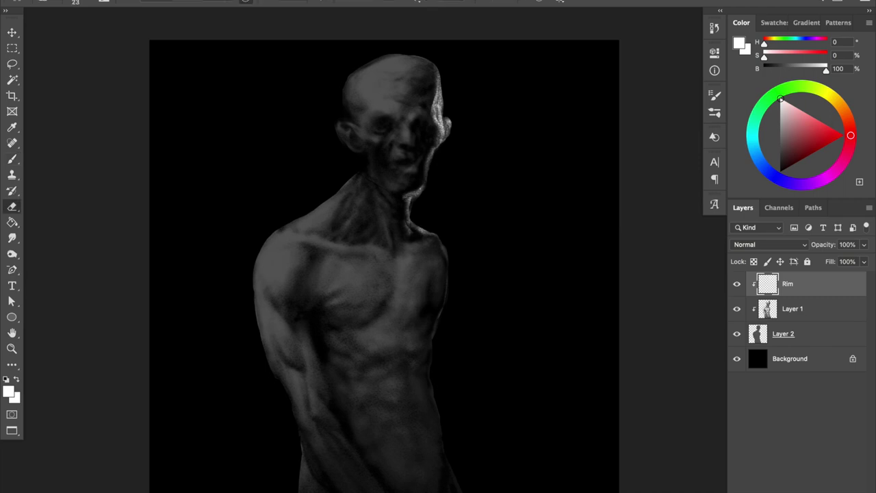
{"action": "key", "text": "b"}
{"action": "key", "text": "bracketright"}
{"action": "left_click_drag", "start_coordinate": [446, 246], "coordinate": [446, 305]}
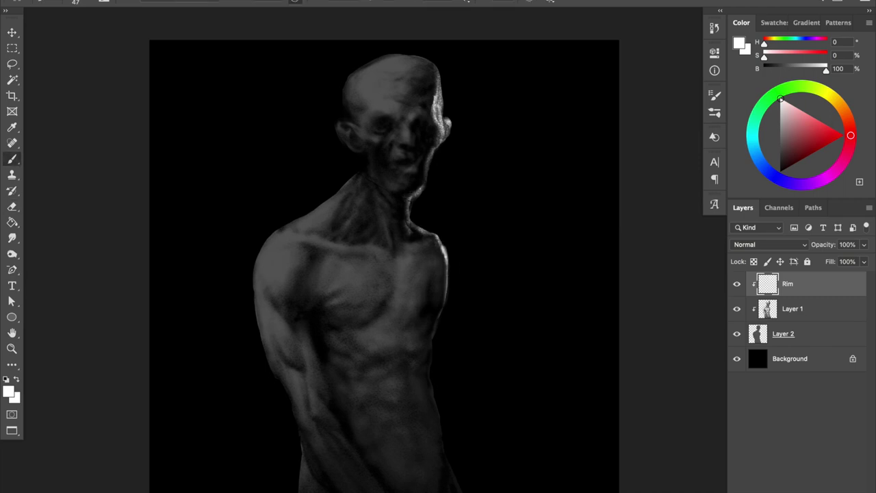
{"action": "mouse_move", "coordinate": [430, 325]}
{"action": "left_mouse_down"}
{"action": "mouse_move", "coordinate": [425, 355]}
{"action": "mouse_move", "coordinate": [442, 471]}
{"action": "left_mouse_up"}
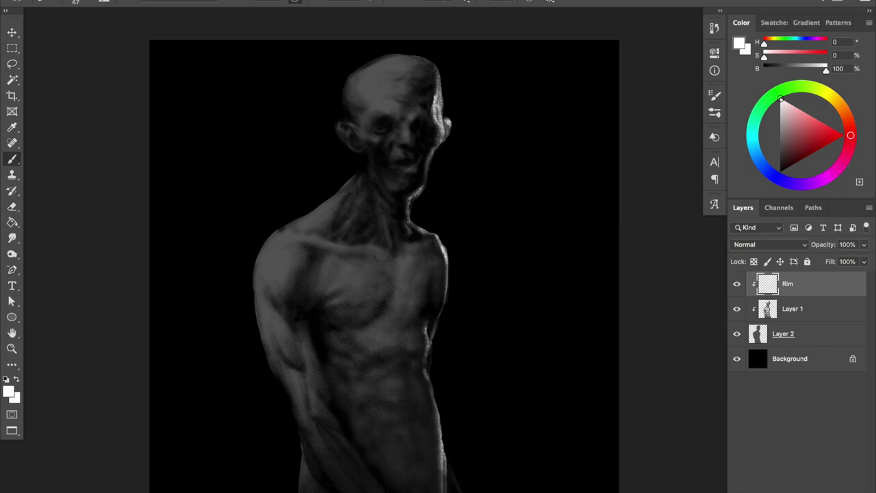
{"action": "key", "text": "shift+h"}
{"action": "left_click_drag", "start_coordinate": [322, 489], "coordinate": [343, 327]}
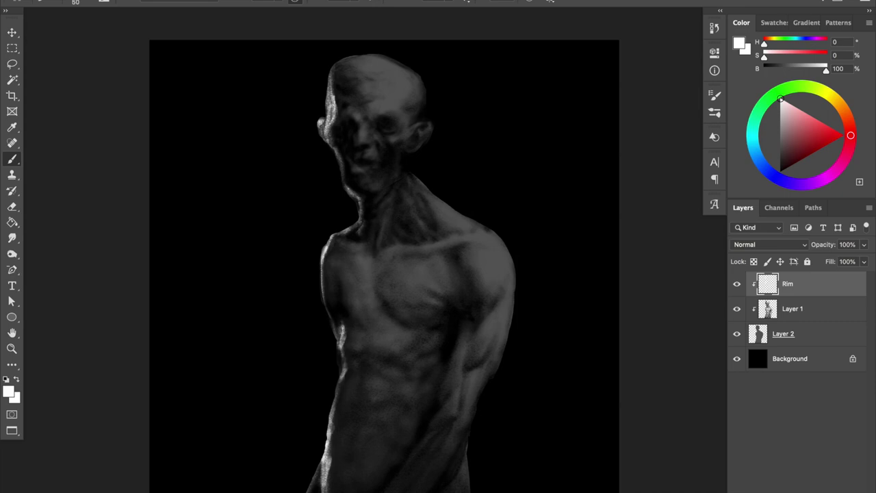
{"action": "key", "text": "shift+h"}
Step: Trim the rim light on the lower abdomen, near the neck and by the ear
{"action": "key", "text": "e"}
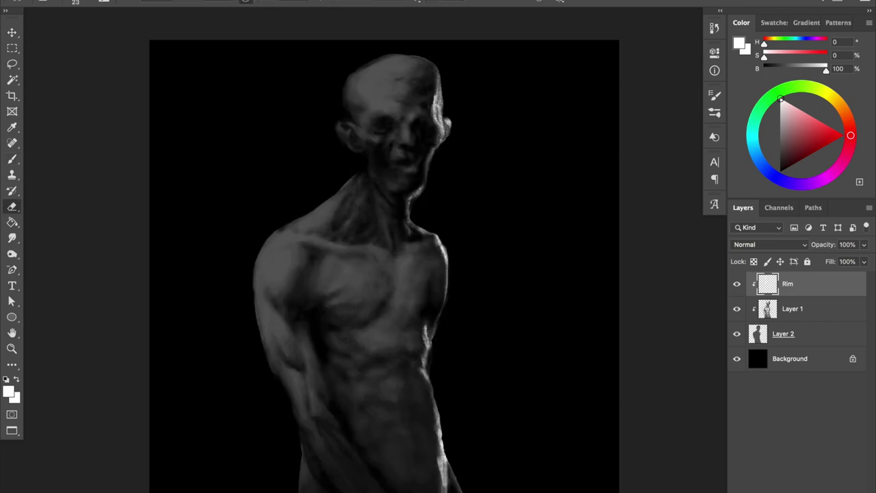
{"action": "left_click_drag", "start_coordinate": [436, 401], "coordinate": [440, 489]}
{"action": "key", "text": "shift+h"}
{"action": "key", "text": "shift+h"}
{"action": "key", "text": "b"}
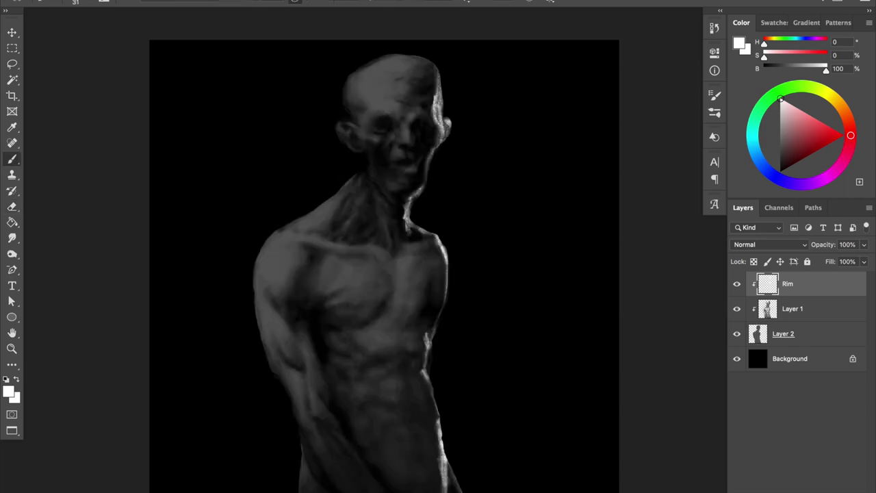
{"action": "key", "text": "e"}
{"action": "left_click_drag", "start_coordinate": [407, 205], "coordinate": [423, 185]}
{"action": "key", "text": "b"}
{"action": "key", "text": "e"}
{"action": "mouse_move", "coordinate": [447, 120]}
{"action": "left_mouse_down"}
{"action": "mouse_move", "coordinate": [409, 233]}
{"action": "mouse_move", "coordinate": [406, 222]}
{"action": "left_mouse_up"}
Step: Rework the rim light by the ear and mirror the canvas to check it
{"action": "key", "text": "b"}
{"action": "key", "text": "e"}
{"action": "key", "text": "b"}
{"action": "key", "text": "e"}
{"action": "key", "text": "b"}
{"action": "key", "text": "e"}
{"action": "key", "text": "b"}
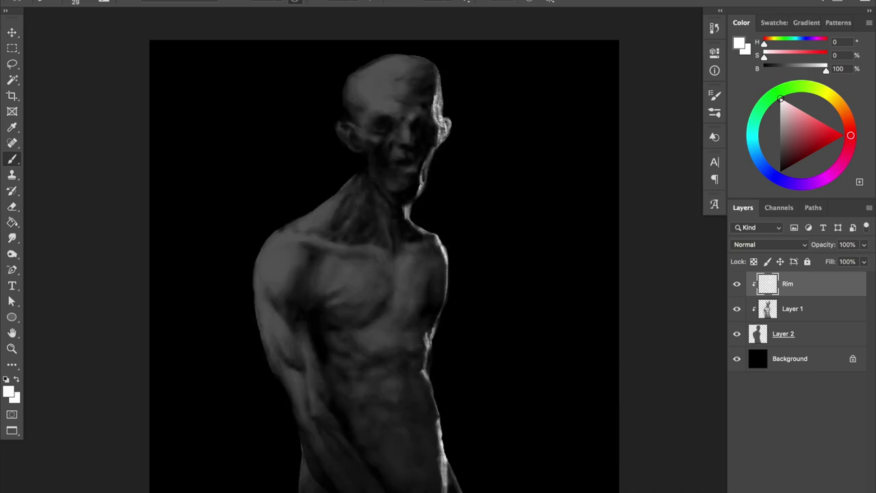
{"action": "key", "text": "e"}
{"action": "left_click_drag", "start_coordinate": [438, 104], "coordinate": [436, 114]}
{"action": "key", "text": "b"}
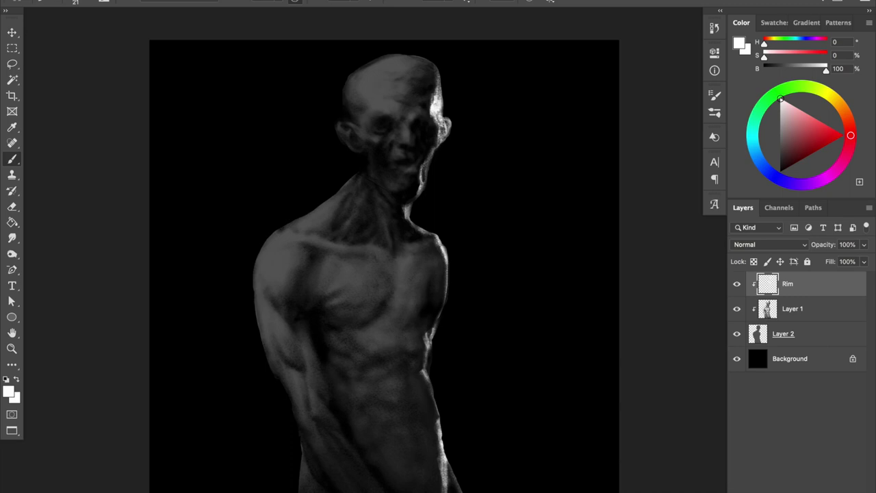
{"action": "key", "text": "ctrl+shift+h"}
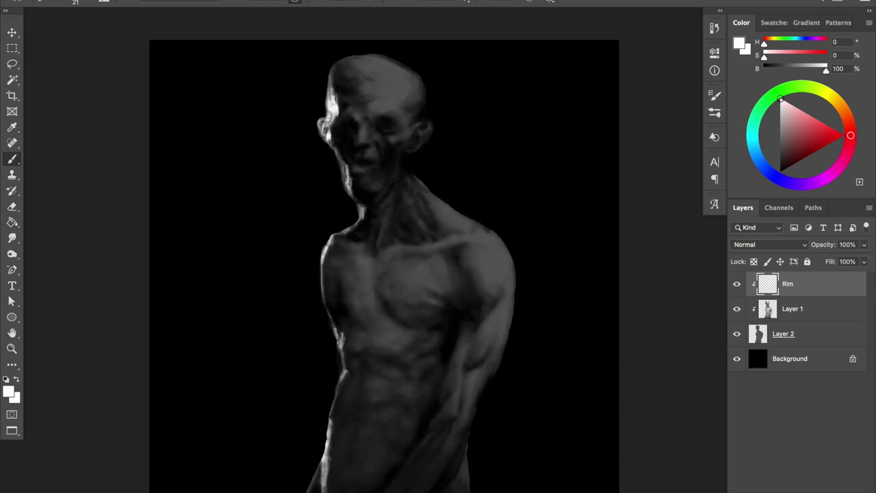
Step: Duplicate the Rim layer, then add a new empty glow layer with a soft brush
{"action": "key", "text": "ctrl+j"}
{"action": "key", "text": "e"}
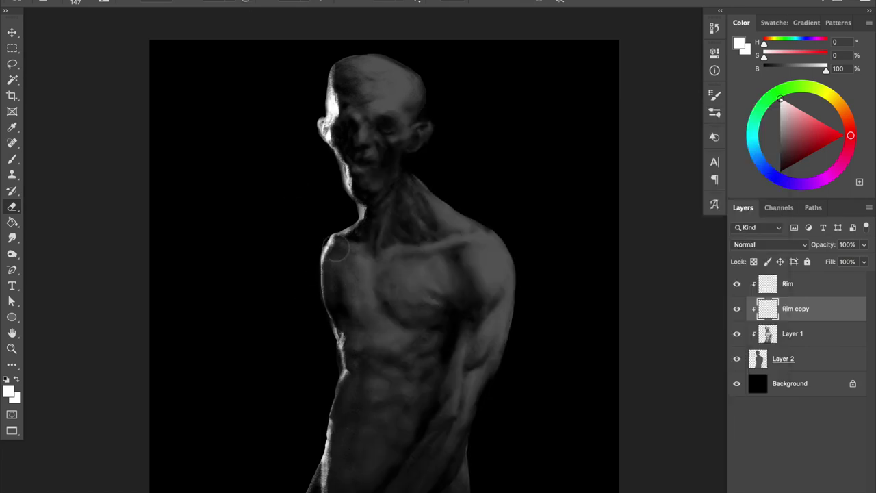
{"action": "key", "text": "bracketleft"}
{"action": "key", "text": "bracketleft"}
{"action": "key", "text": "bracketleft"}
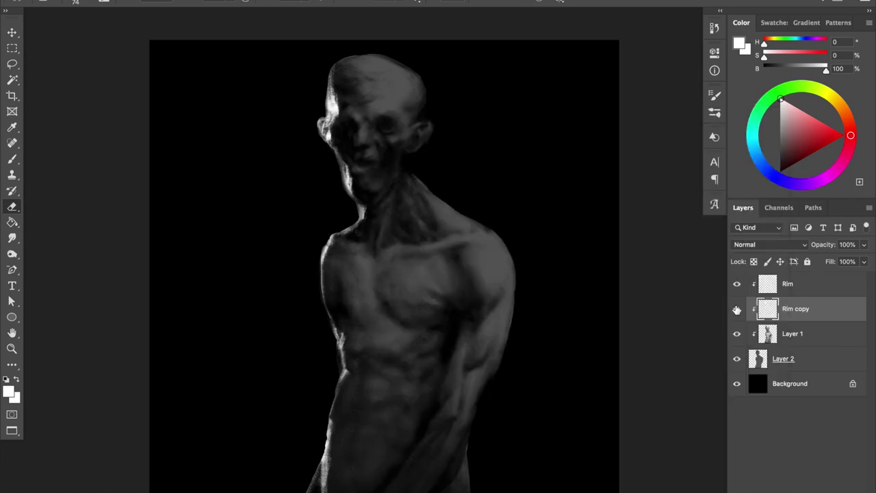
{"action": "key", "text": "ctrl+shift+alt+n"}
{"action": "key", "text": "b"}
{"action": "right_click", "coordinate": [312, 112]}
{"action": "key", "text": "Return"}
Step: Paint a soft white glow down the figure's right side, move it behind the figure, fade excess
{"action": "left_click_drag", "start_coordinate": [457, 91], "coordinate": [449, 472]}
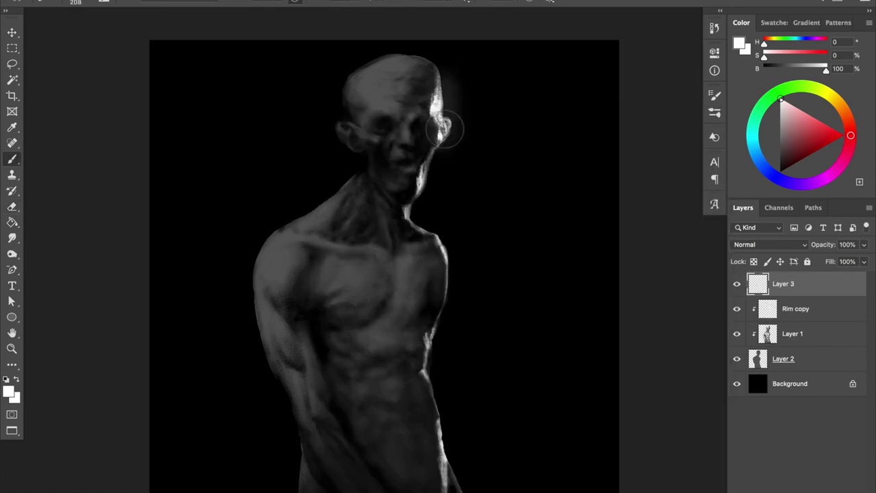
{"action": "key", "text": "e"}
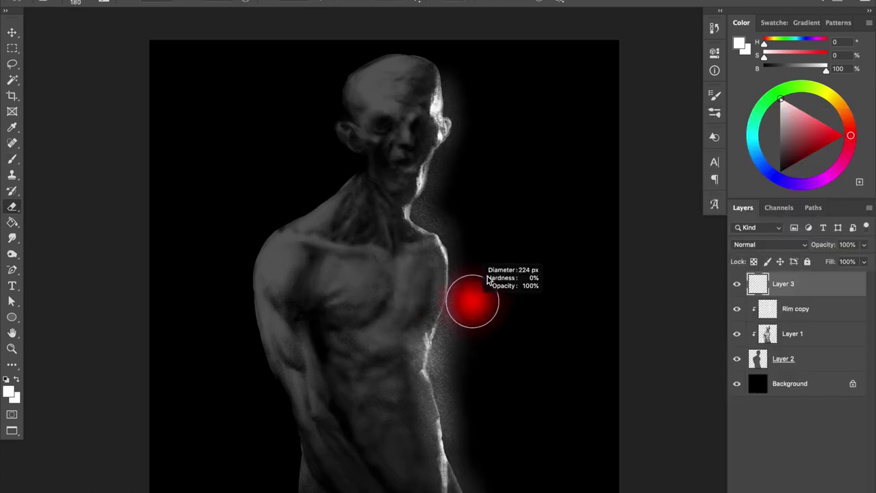
{"action": "left_click_drag", "start_coordinate": [461, 297], "coordinate": [461, 415]}
{"action": "key", "text": "ctrl+shift+bracketleft"}
{"action": "key", "text": "b"}
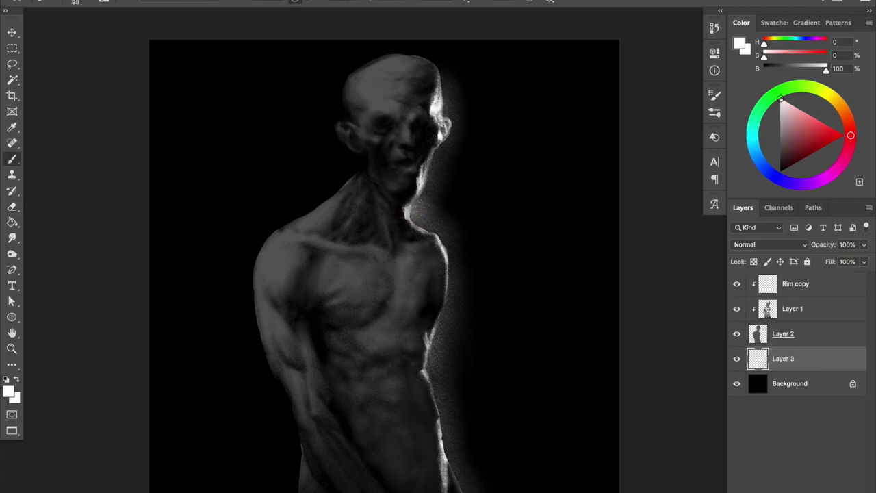
{"action": "mouse_move", "coordinate": [457, 477]}
{"action": "left_mouse_down"}
{"action": "mouse_move", "coordinate": [475, 420]}
{"action": "mouse_move", "coordinate": [463, 69]}
{"action": "mouse_move", "coordinate": [478, 312]}
{"action": "mouse_move", "coordinate": [470, 453]}
{"action": "mouse_move", "coordinate": [479, 479]}
{"action": "left_mouse_up"}
{"action": "key", "text": "e"}
{"action": "left_click_drag", "start_coordinate": [461, 87], "coordinate": [438, 202]}
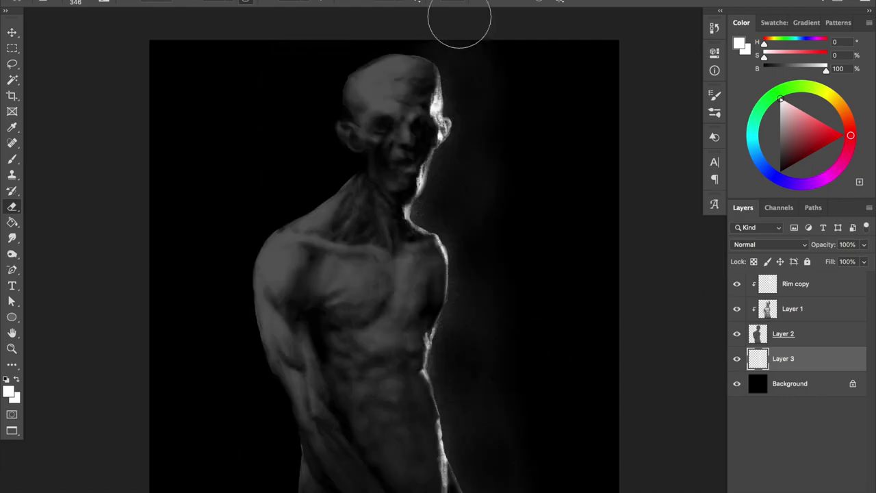